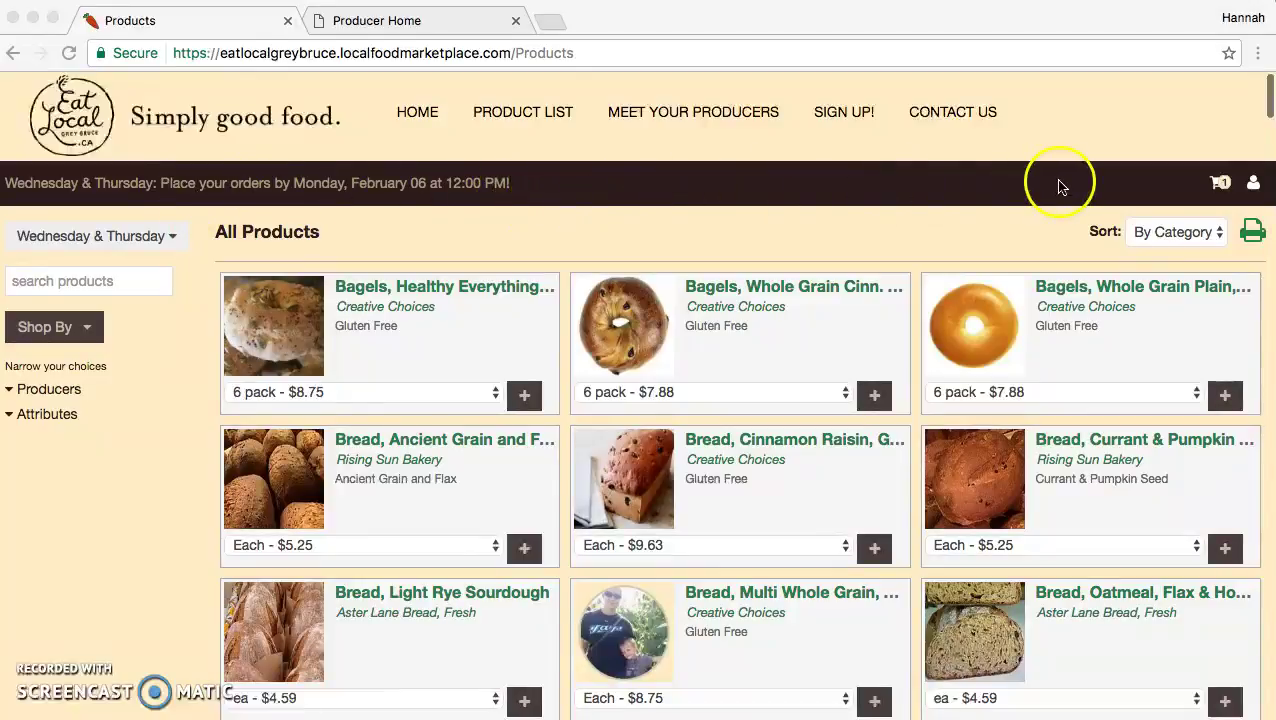
# - Open the Shop By menu listing Bakery, Dairy & Eggs, Dry Goods, Fruit and Meat
pyautogui.click(86, 338)
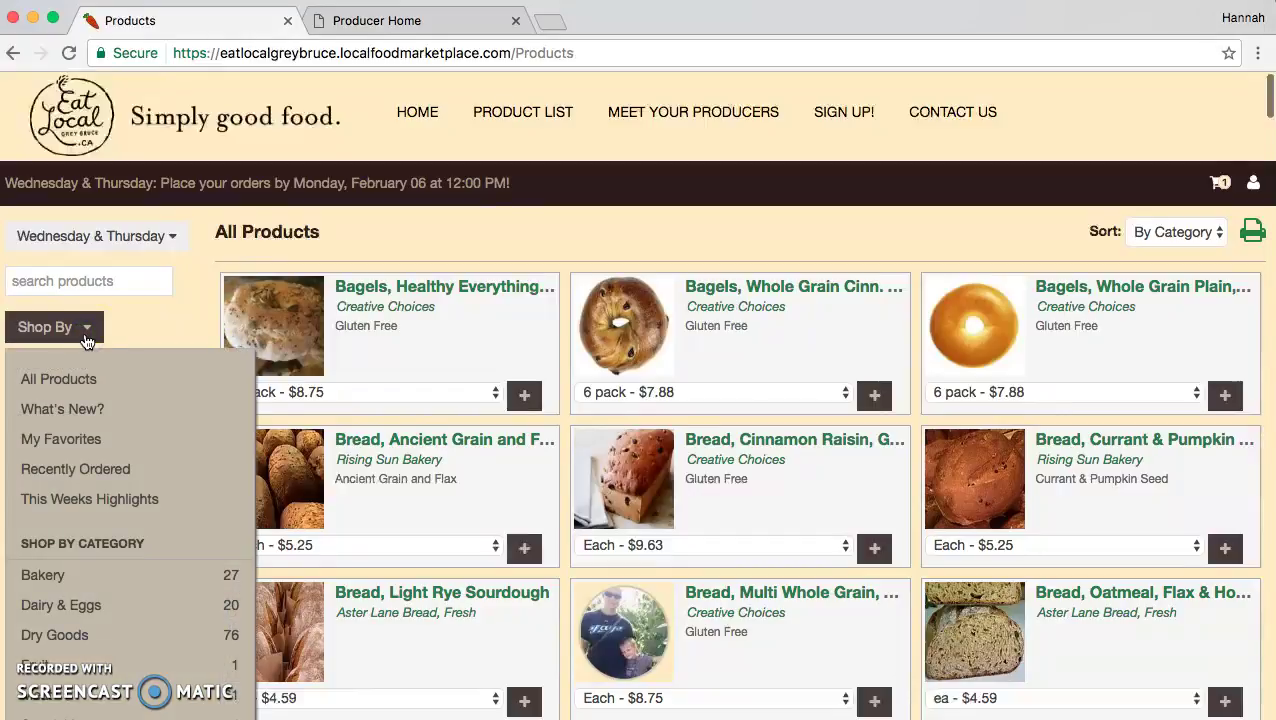
pyautogui.scroll(-2, 128, 665)
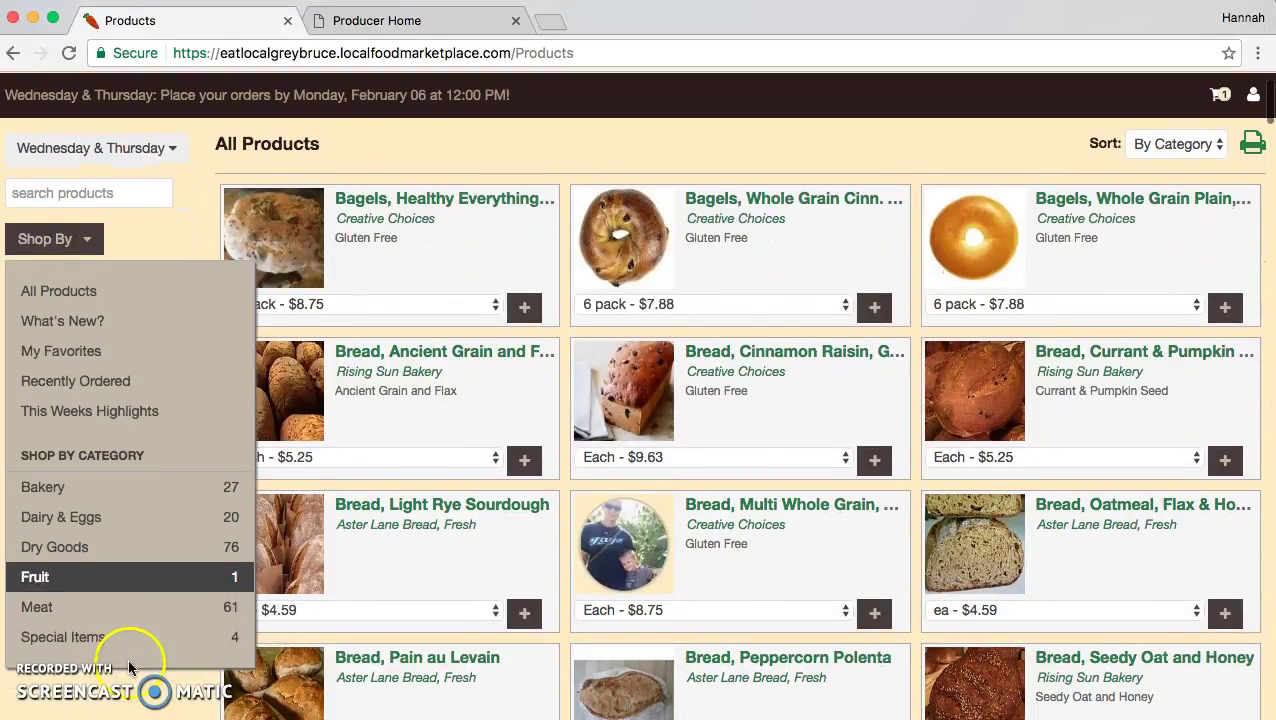
# - Show only Bakery products and narrow them to the Bread subcategory
pyautogui.click(140, 505)
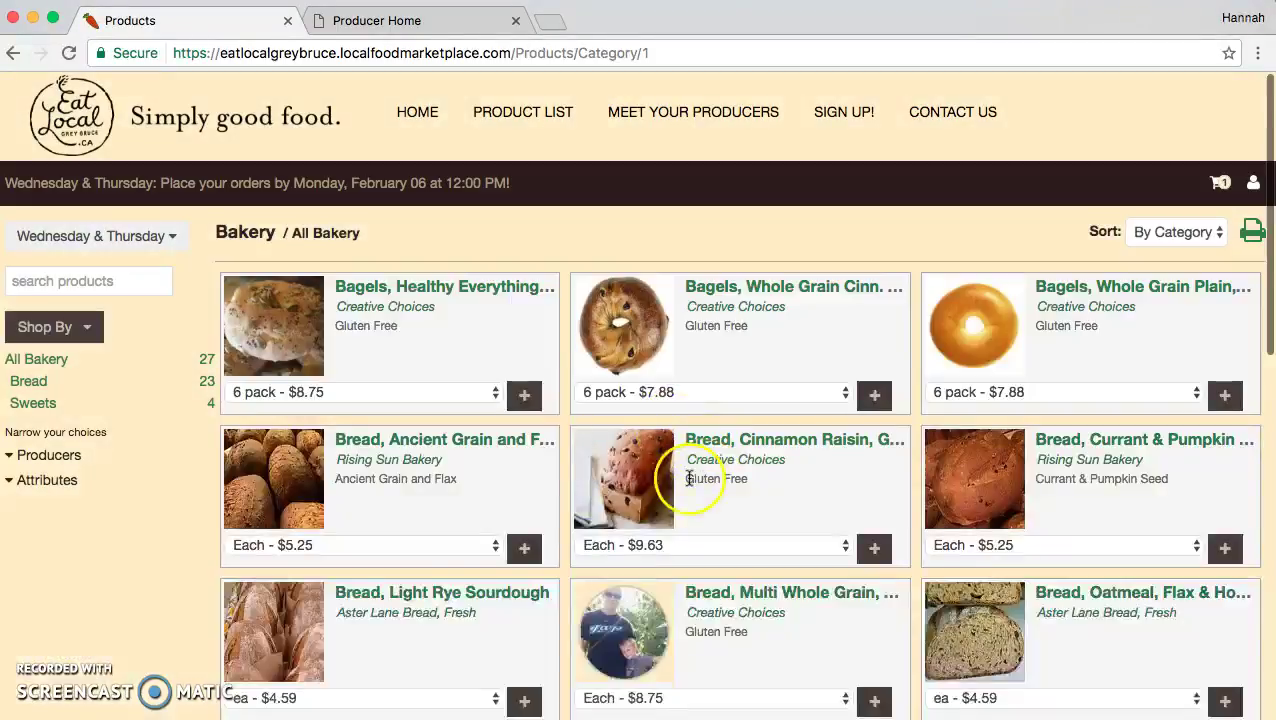
pyautogui.click(30, 382)
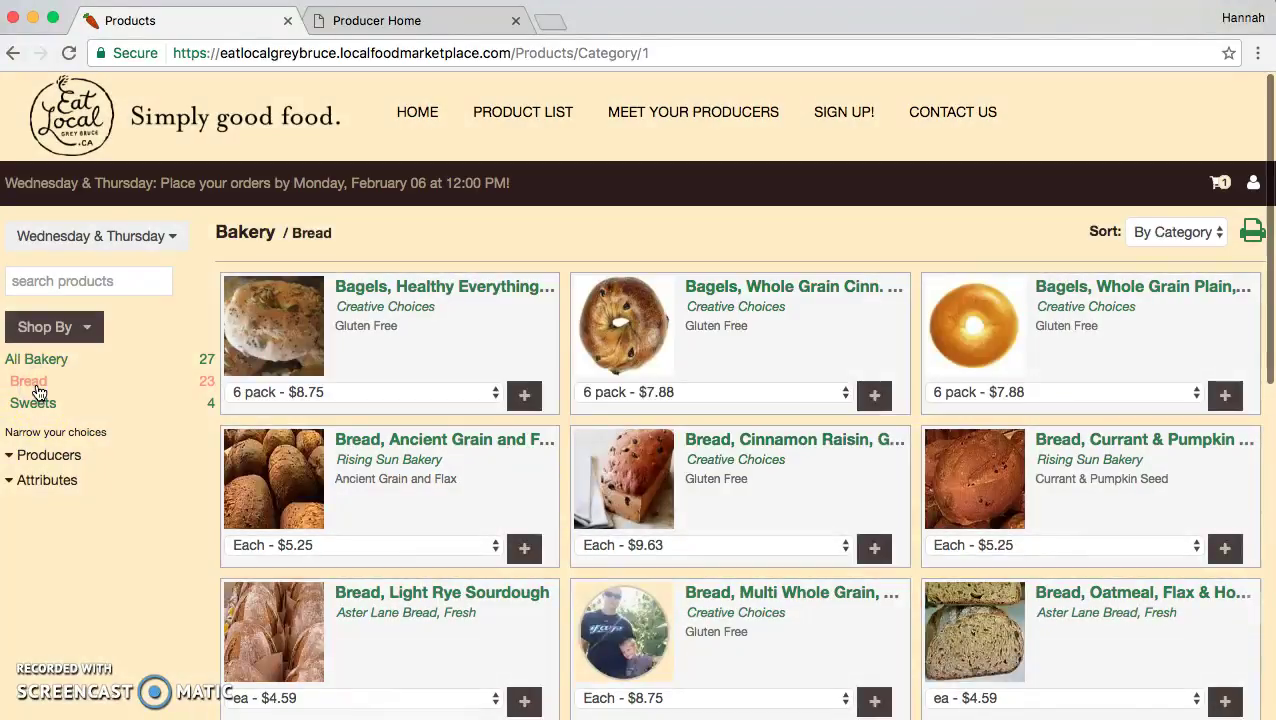
# - Add one 6 pack of Healthy Everything bagels ($8.75) to the cart
pyautogui.click(526, 397)
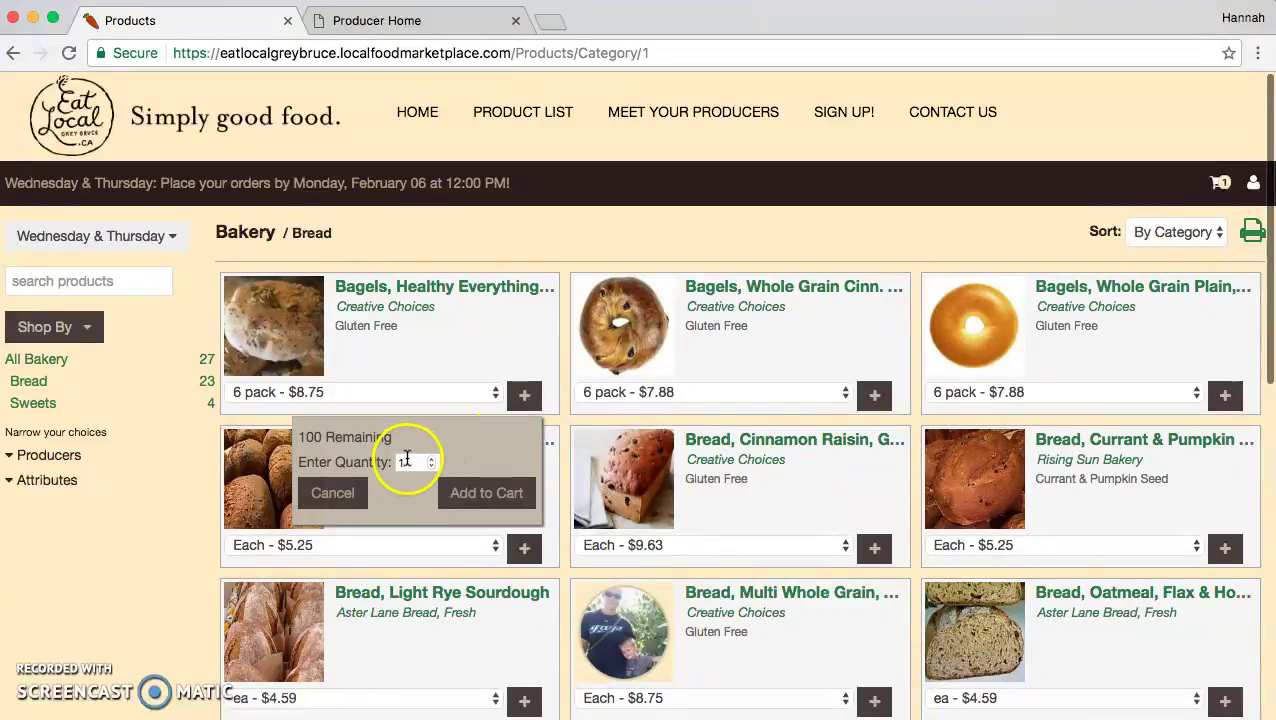
pyautogui.click(477, 496)
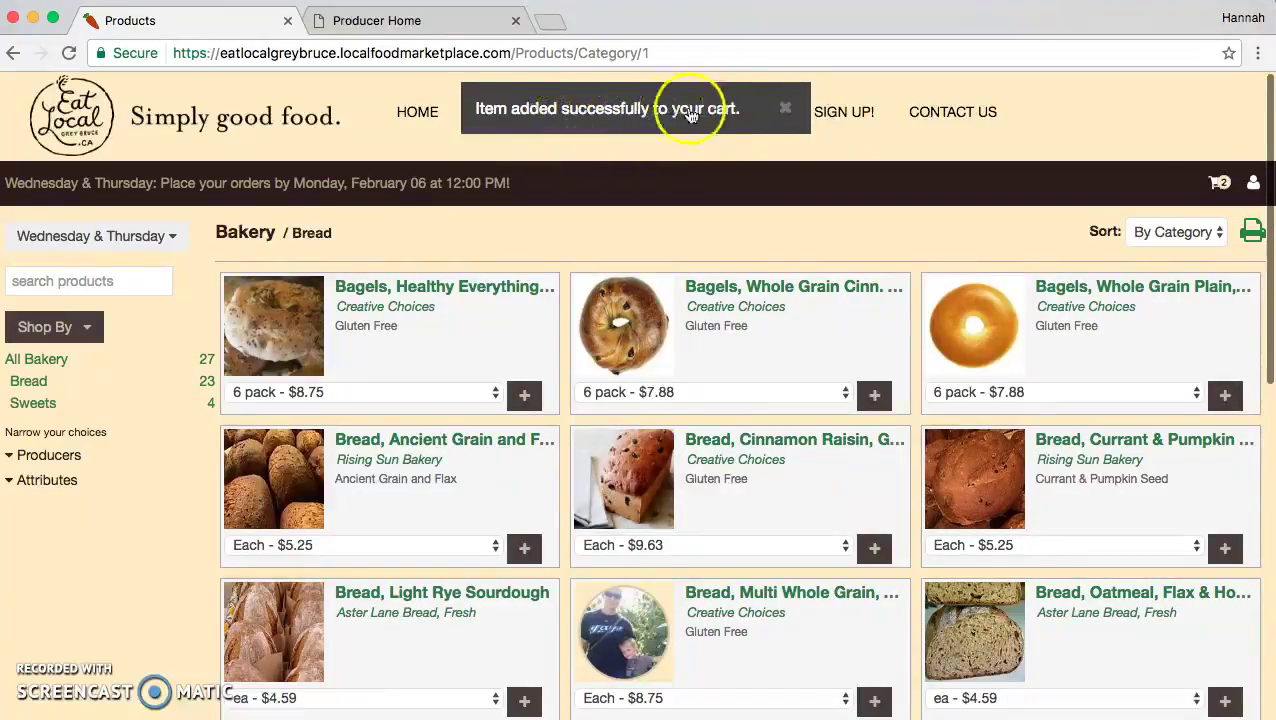
pyautogui.click(147, 494)
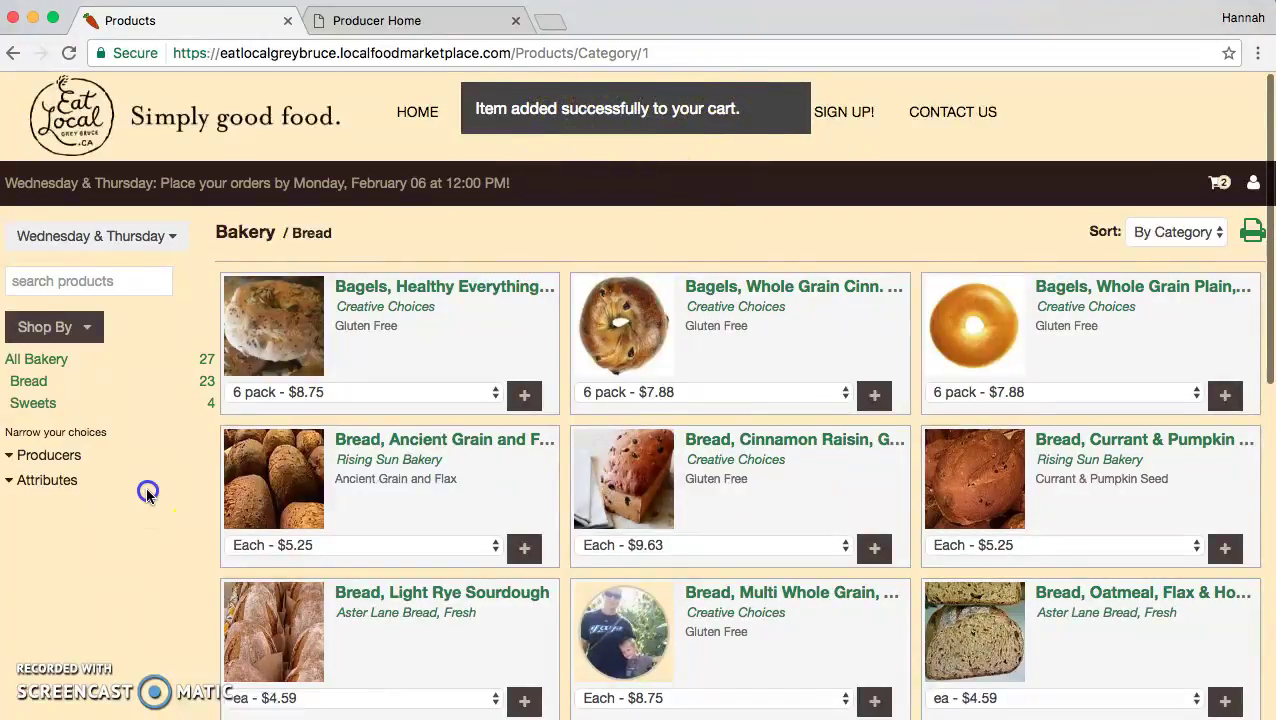
# - Filter the breads to the producer Aster Lane Bread, Fresh
pyautogui.click(57, 458)
pyautogui.scroll(-3, 80, 520)
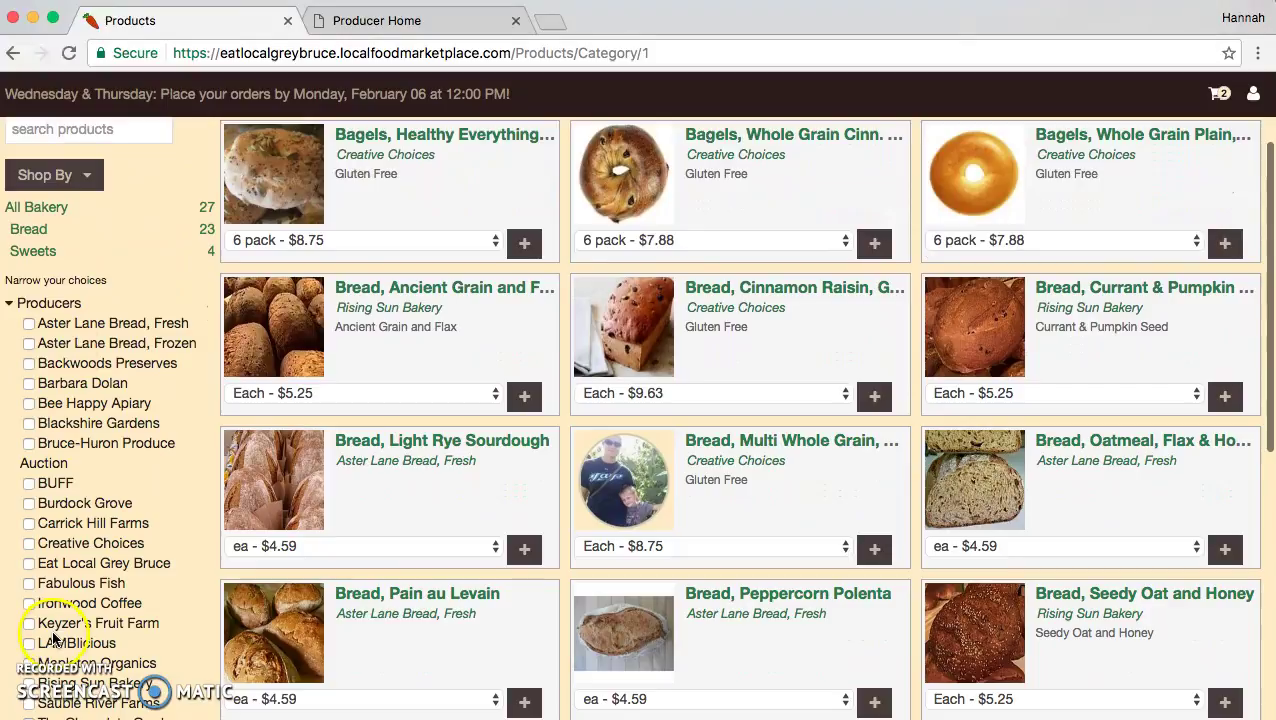
pyautogui.click(28, 324)
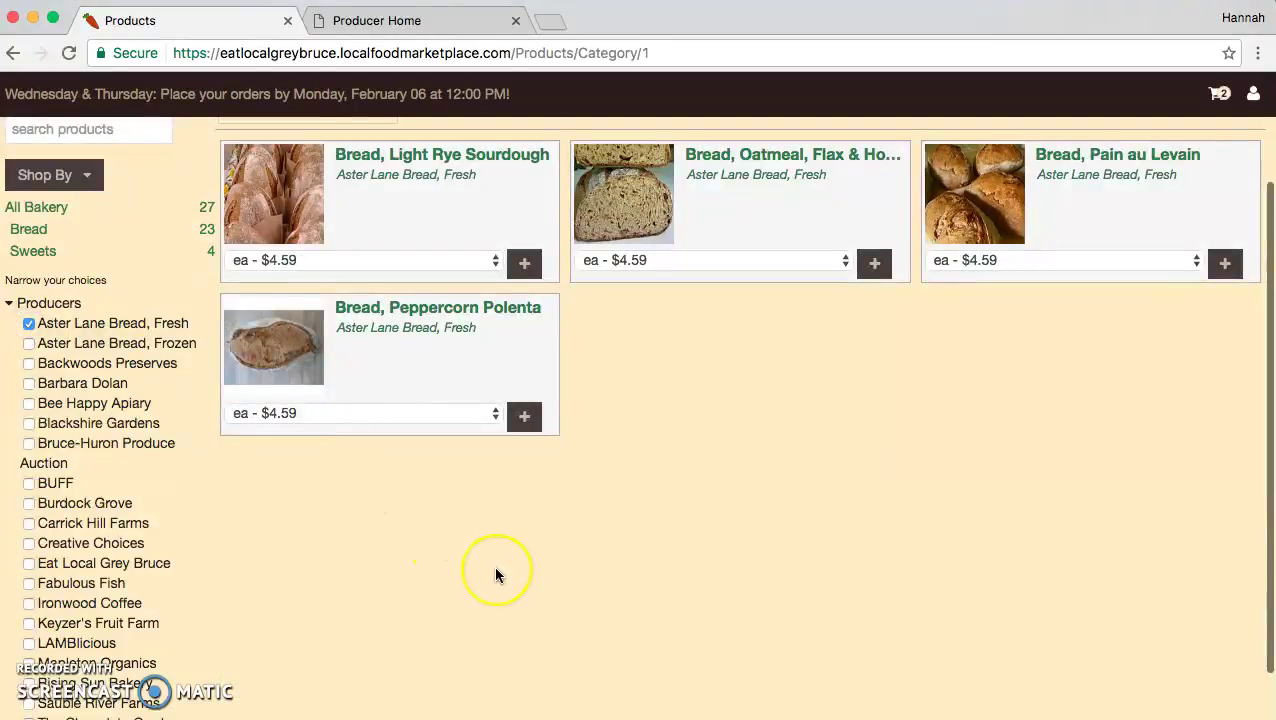
pyautogui.scroll(2, 495, 572)
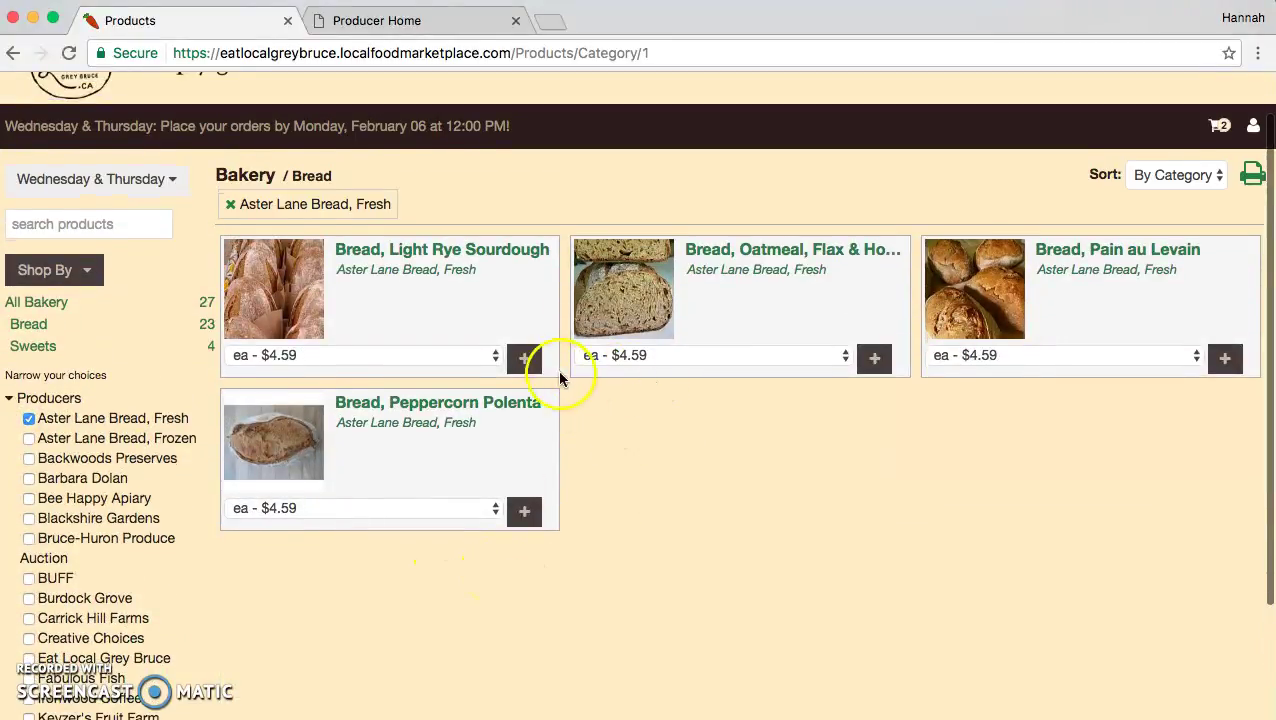
# - Add one Light Rye Sourdough ($4.59) to the cart and view its product page
pyautogui.click(525, 359)
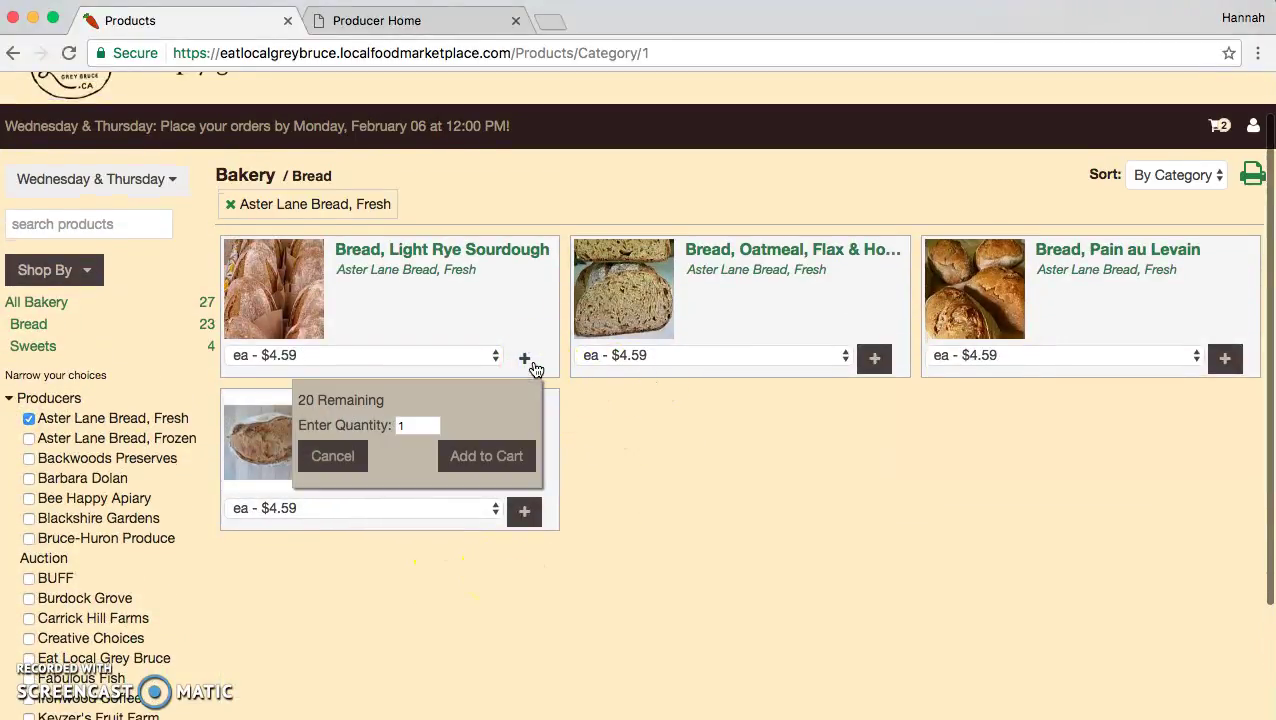
pyautogui.click(487, 459)
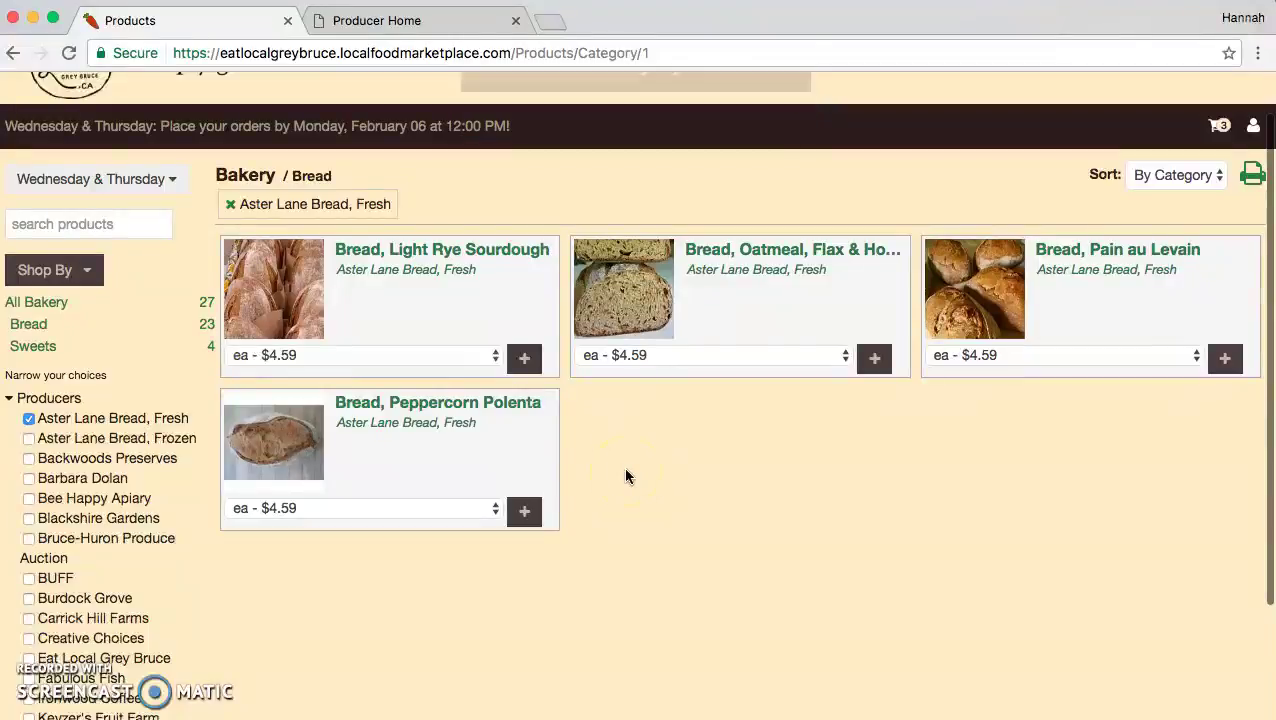
pyautogui.click(468, 257)
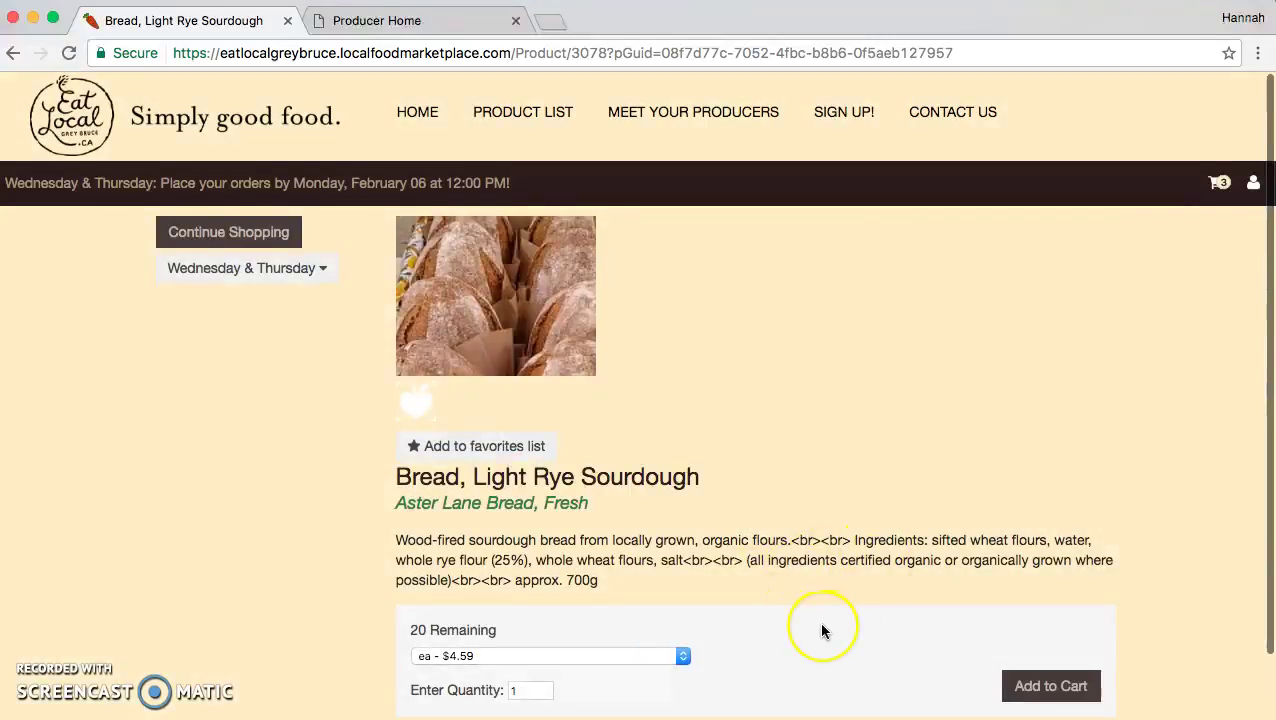
pyautogui.scroll(-1, 822, 628)
pyautogui.scroll(1, 818, 621)
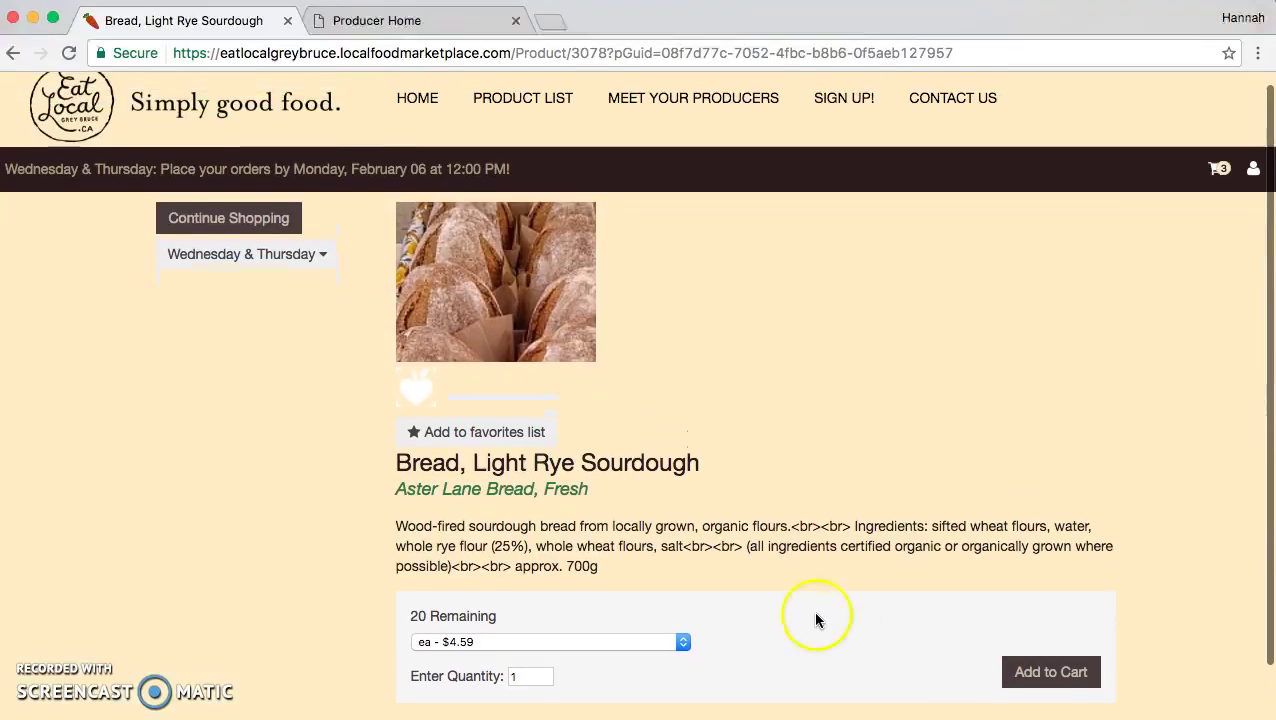
# - Return to the Bakery list, then view and close the Aster Lane Bread, Fresh producer profile
pyautogui.click(496, 430)
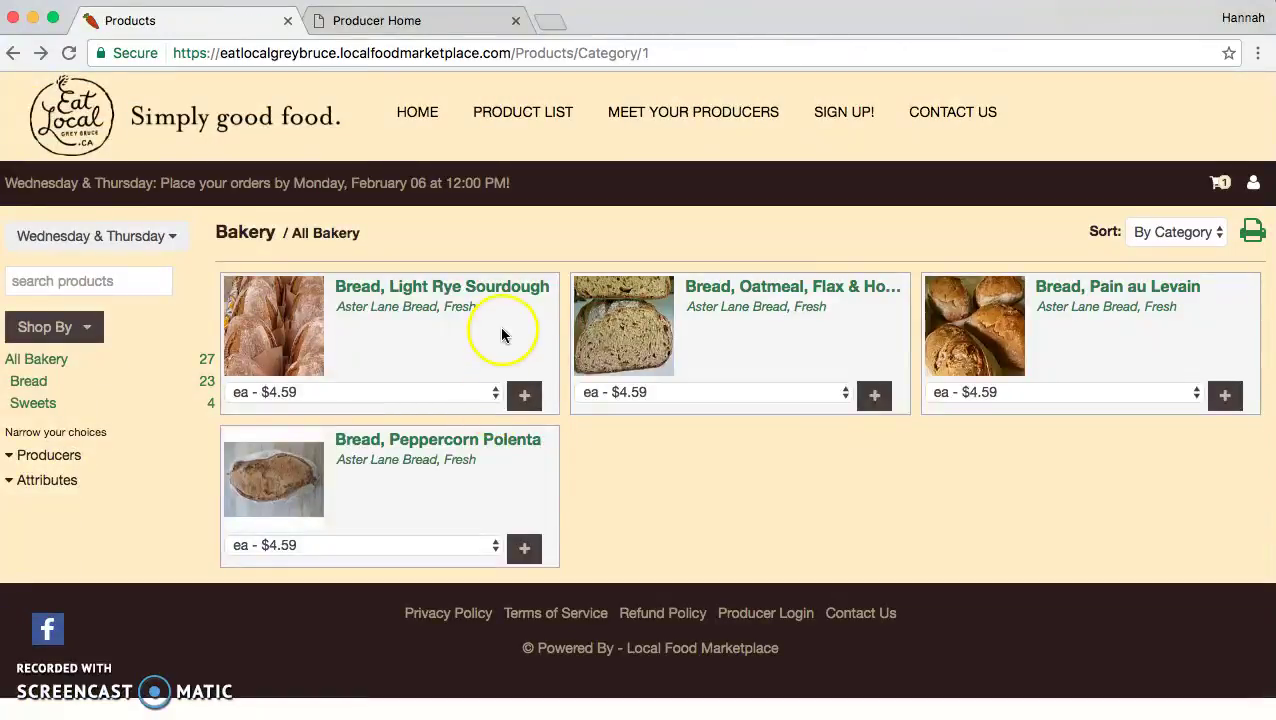
pyautogui.click(420, 310)
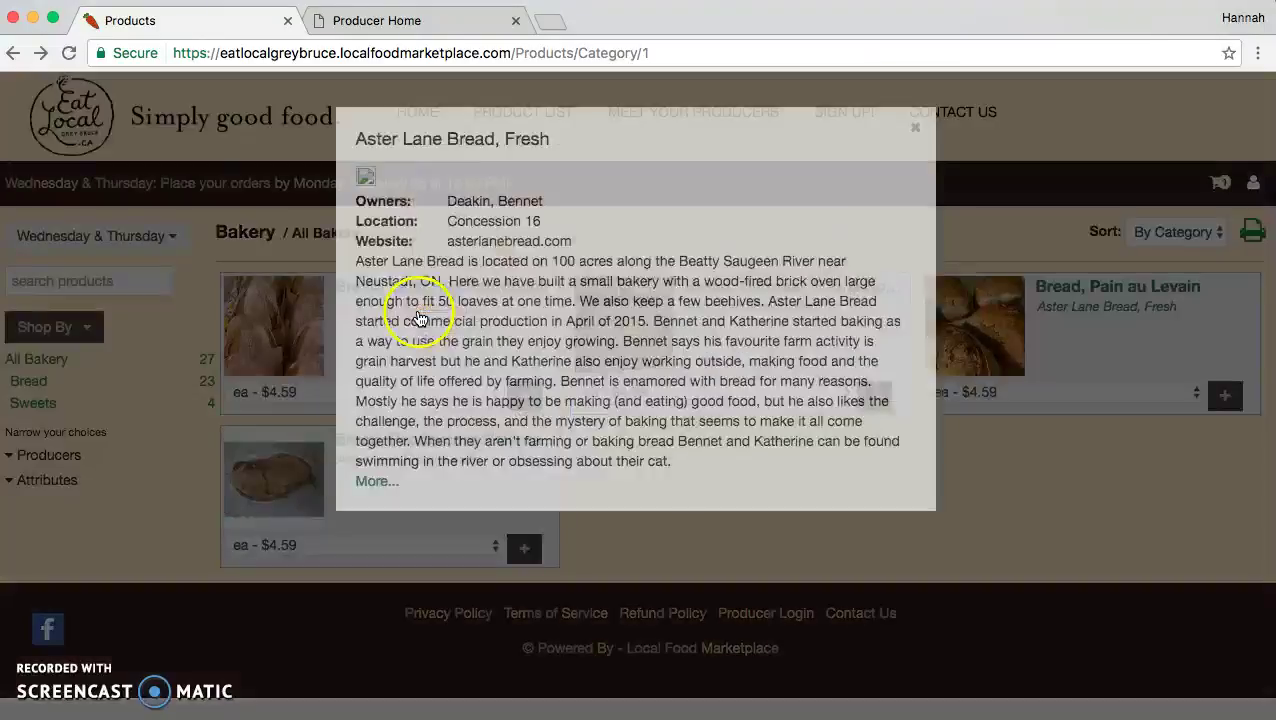
pyautogui.click(915, 145)
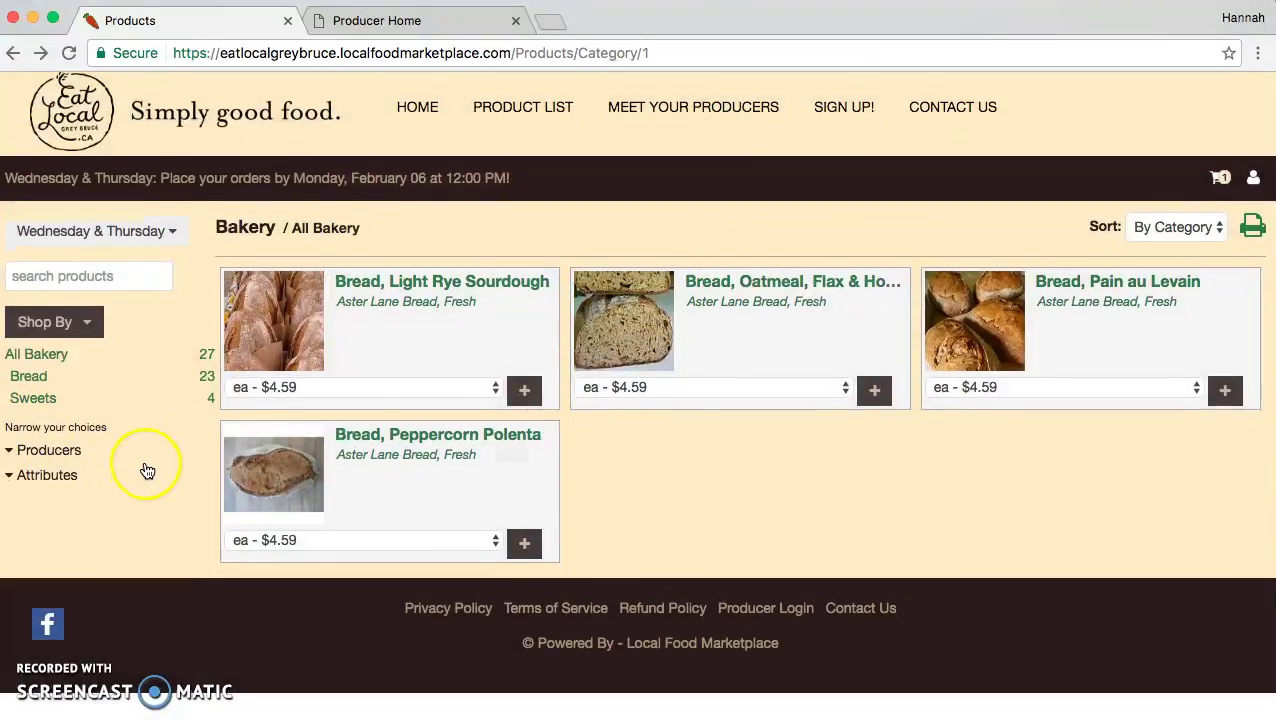
# - Switch the producer filter from Aster Lane Bread, Fresh to BUFF, which matches no products
pyautogui.click(60, 462)
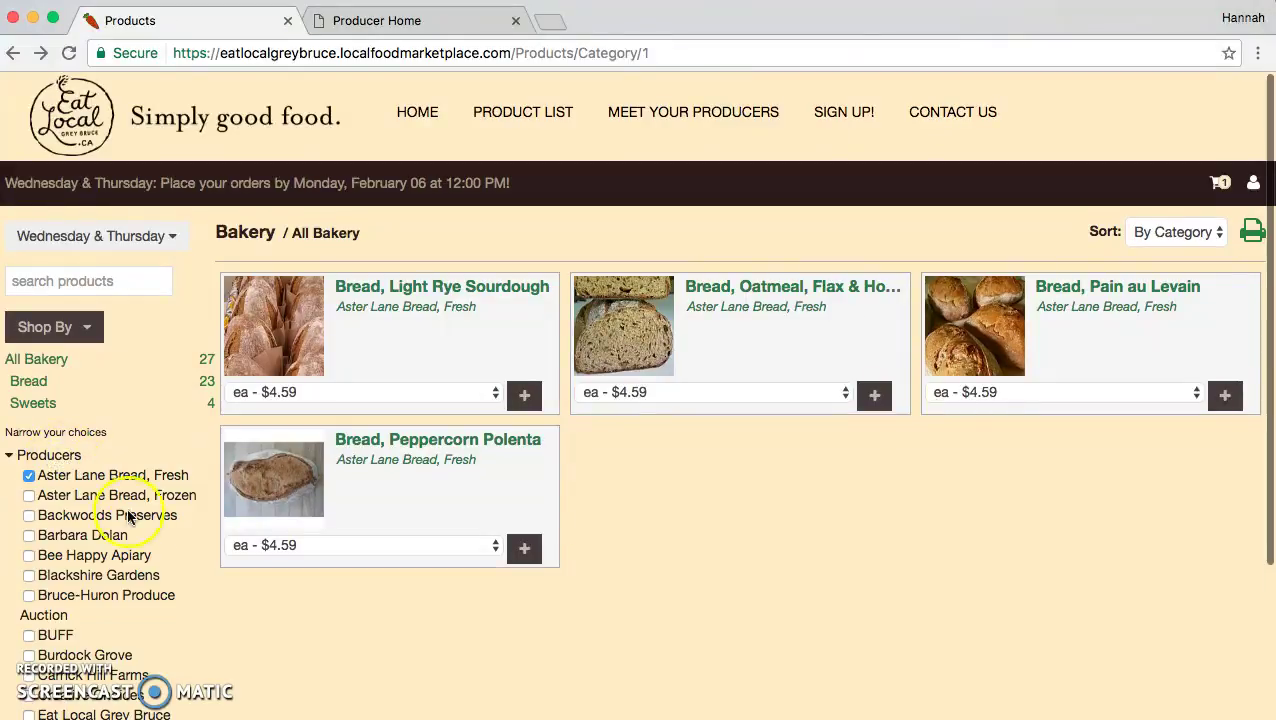
pyautogui.scroll(-5, 130, 530)
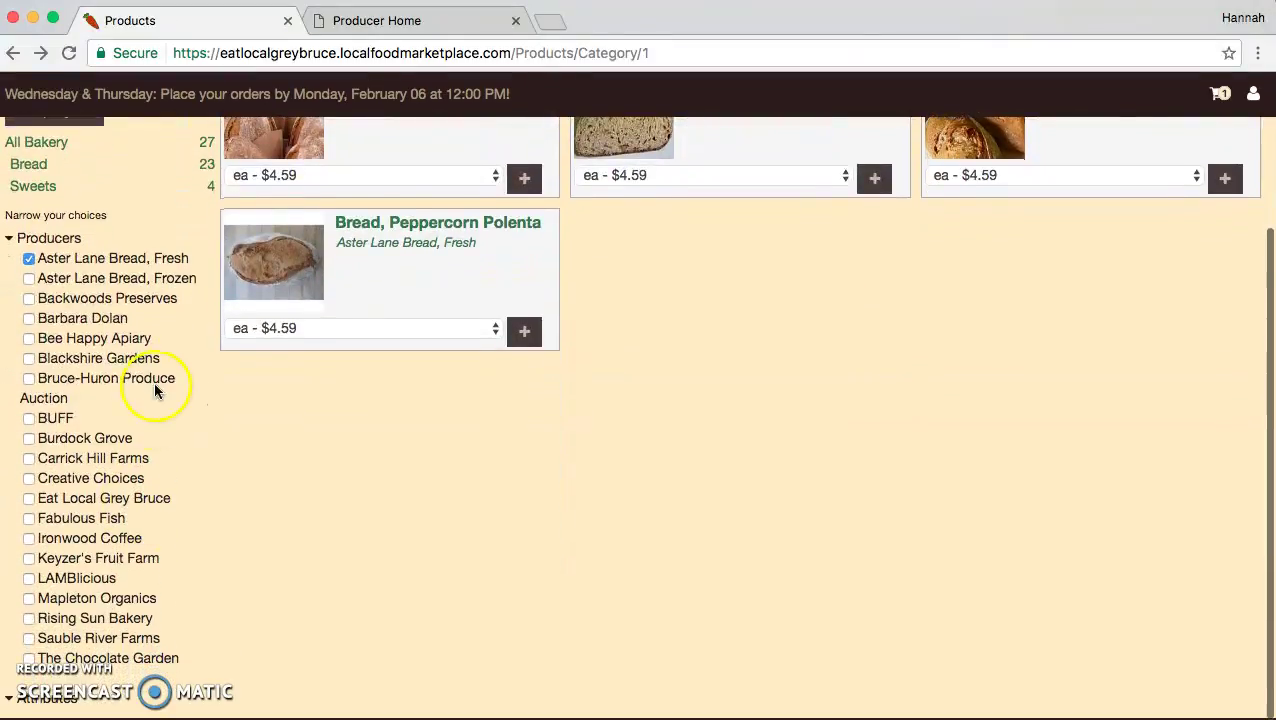
pyautogui.scroll(1, 159, 387)
pyautogui.click(29, 299)
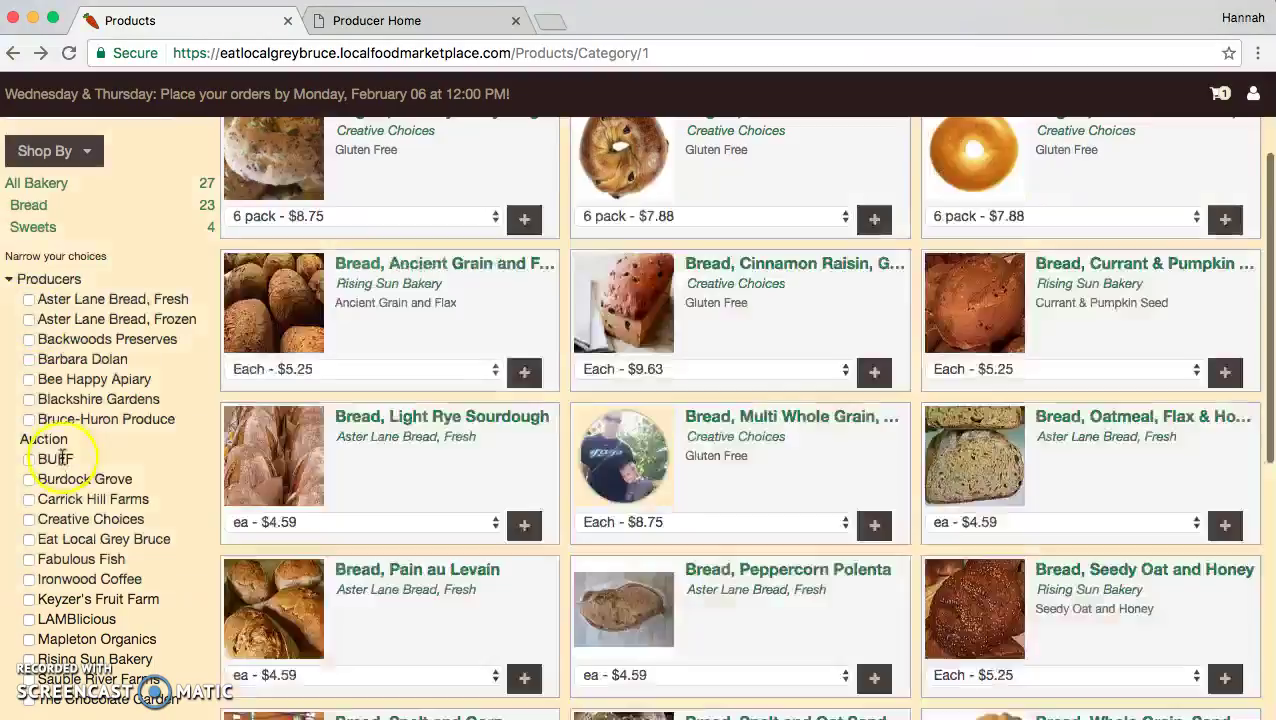
pyautogui.click(29, 460)
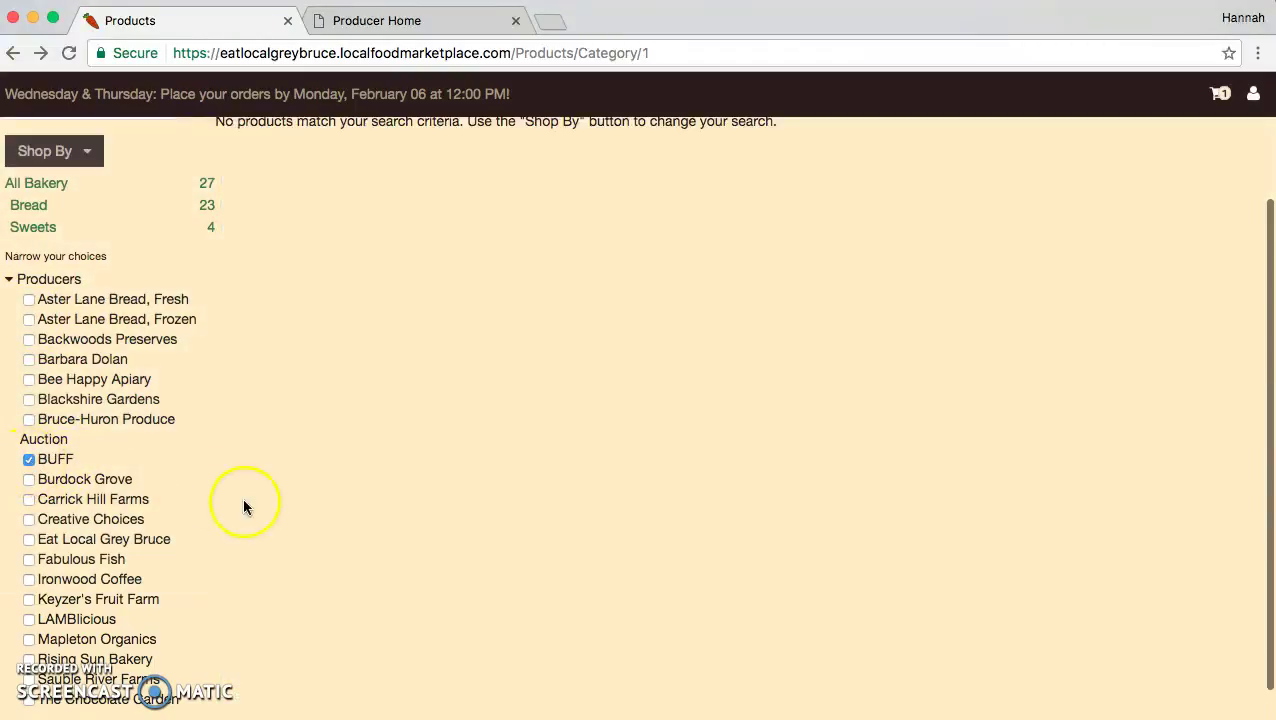
pyautogui.scroll(3, 401, 561)
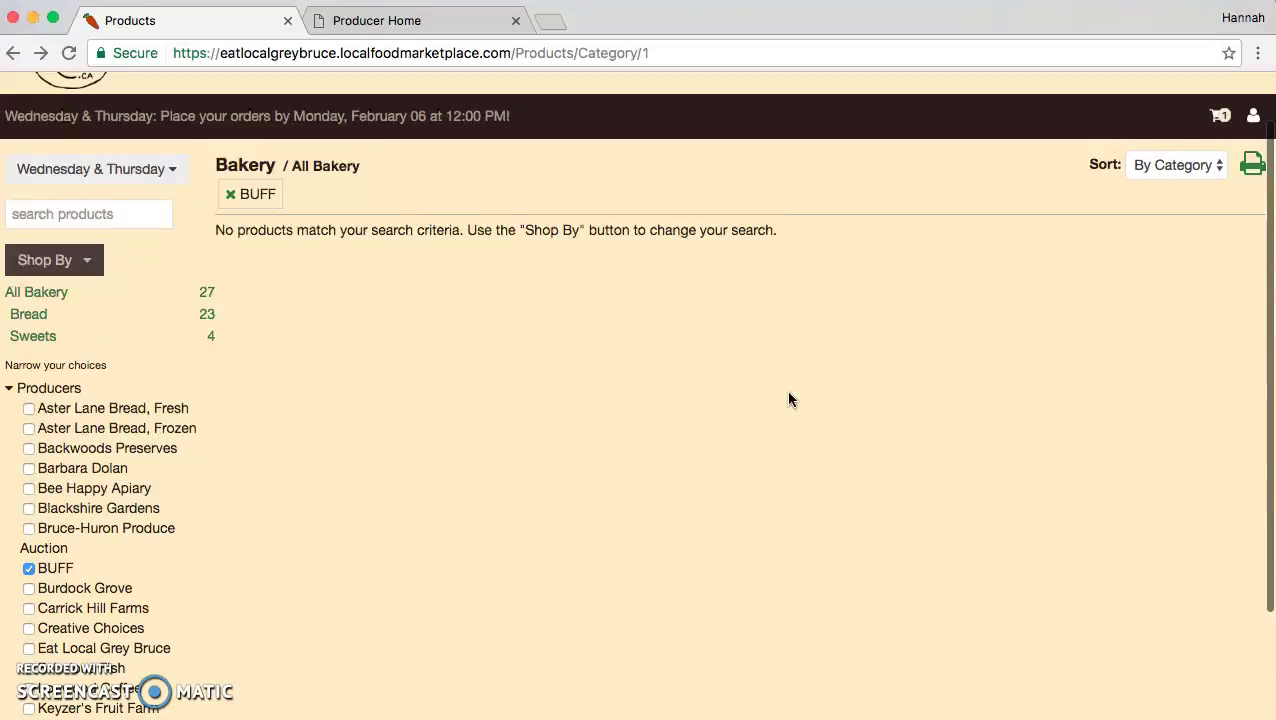
# - Clear the BUFF filter to list all 27 Bakery products, collapsing the Producers and Attributes sections
pyautogui.click(230, 196)
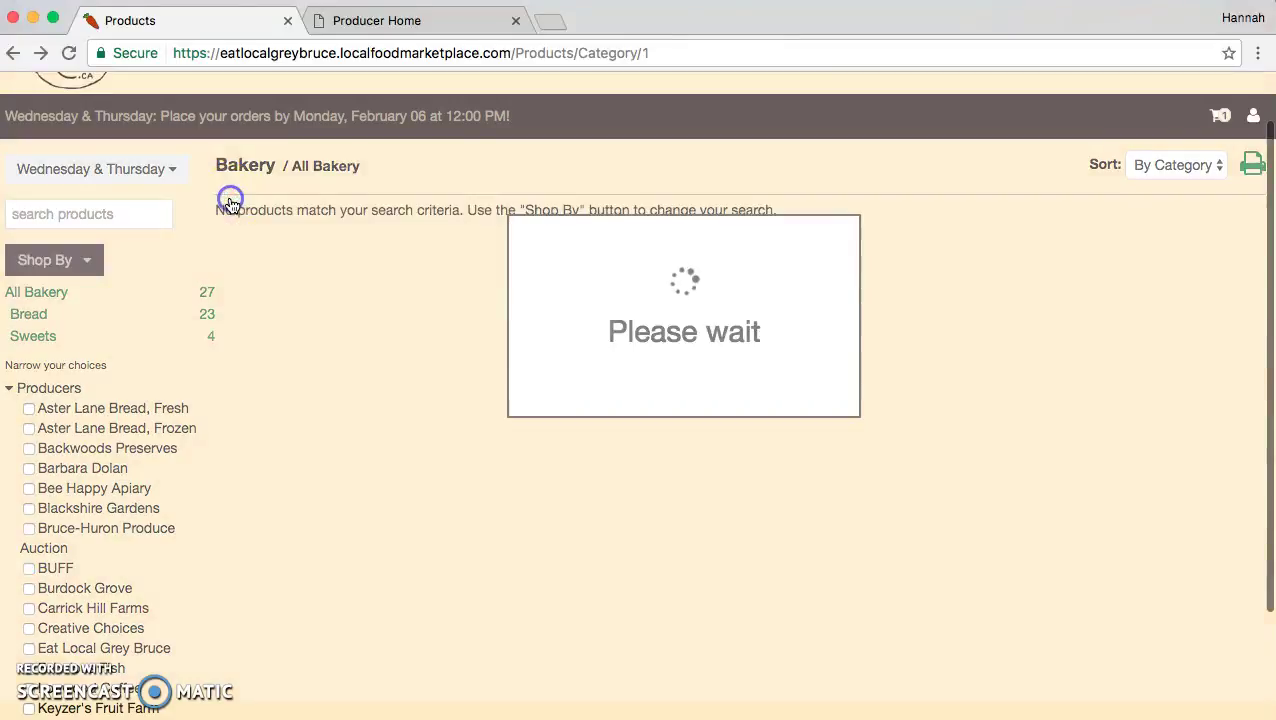
pyautogui.scroll(-1, 735, 480)
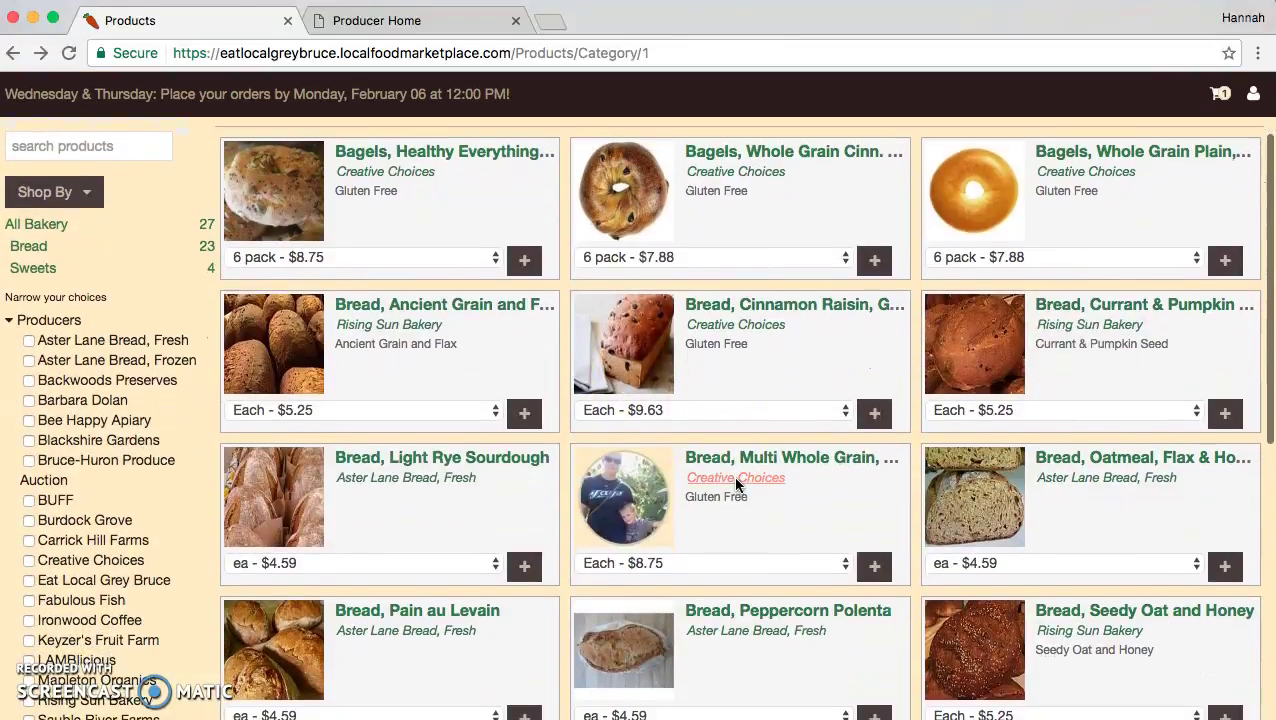
pyautogui.scroll(1, 733, 476)
pyautogui.click(630, 476)
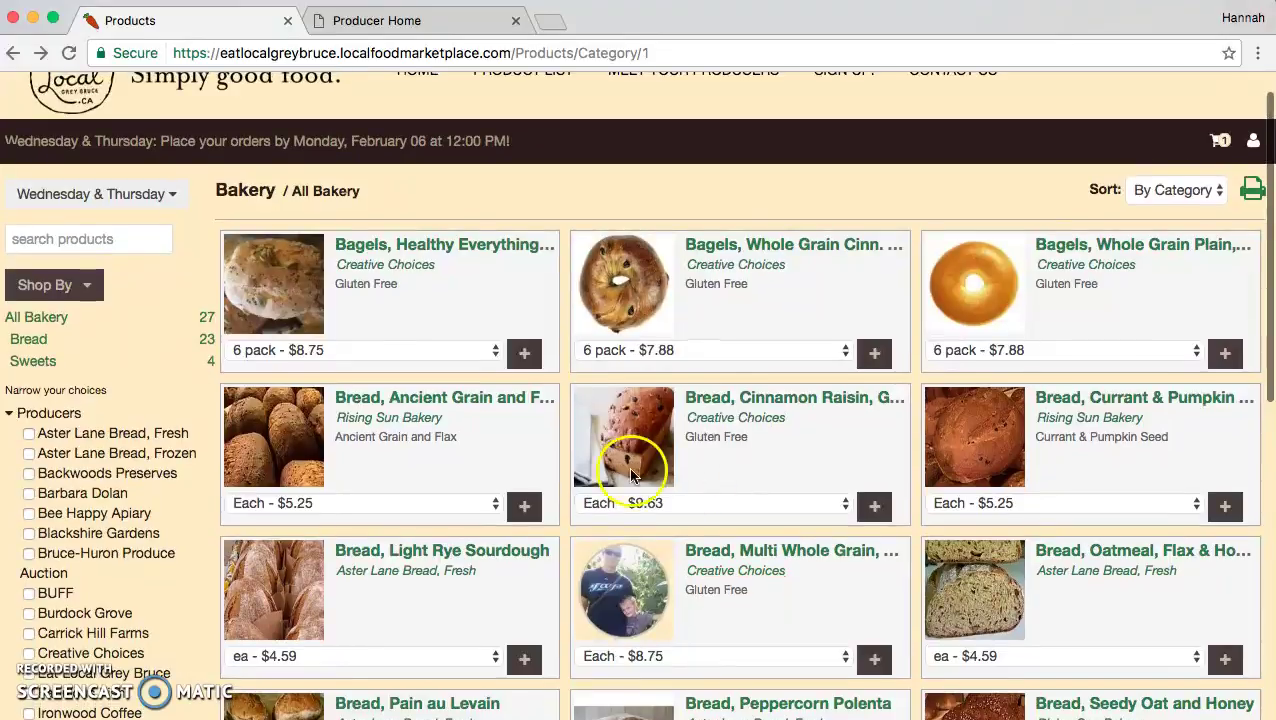
pyautogui.click(12, 413)
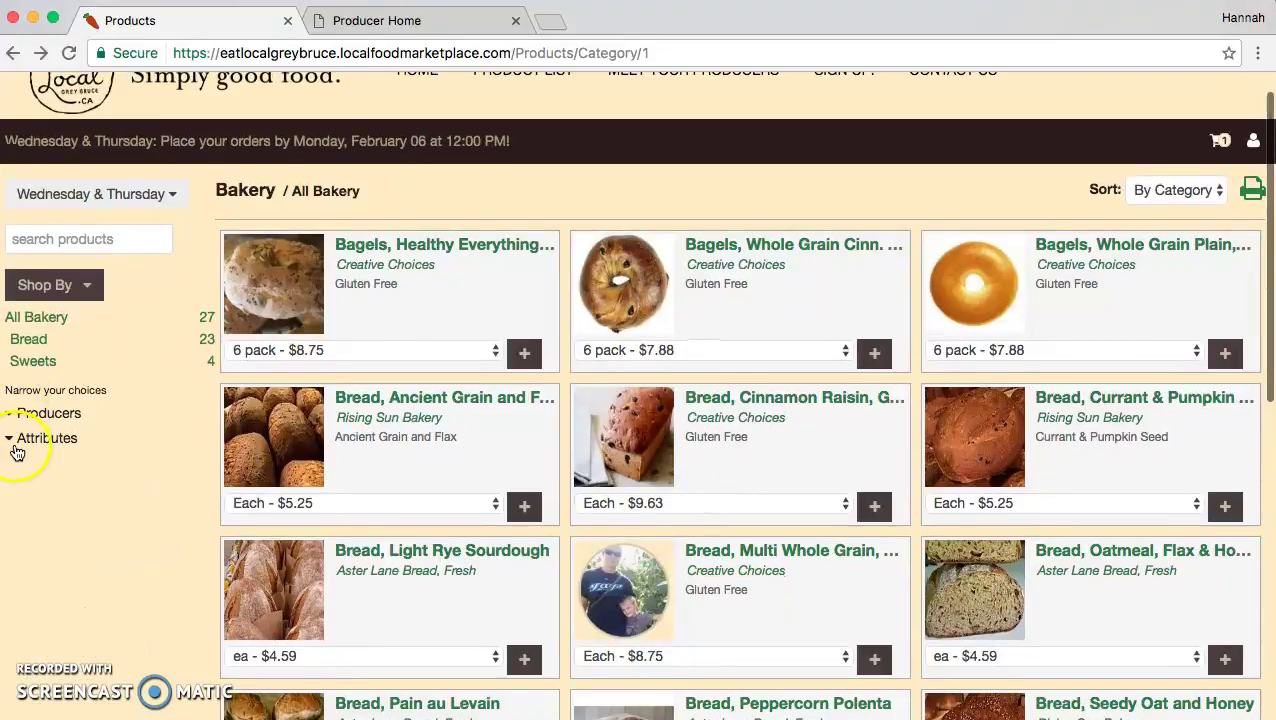
pyautogui.click(14, 438)
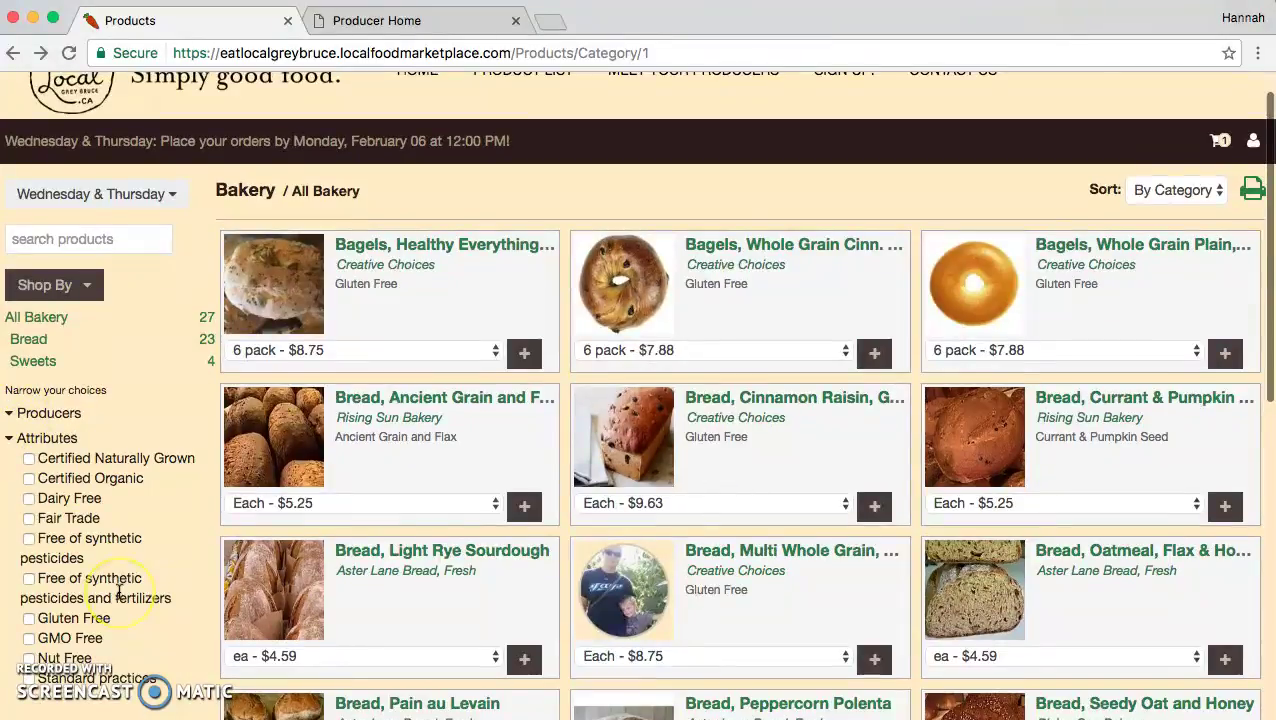
pyautogui.click(10, 440)
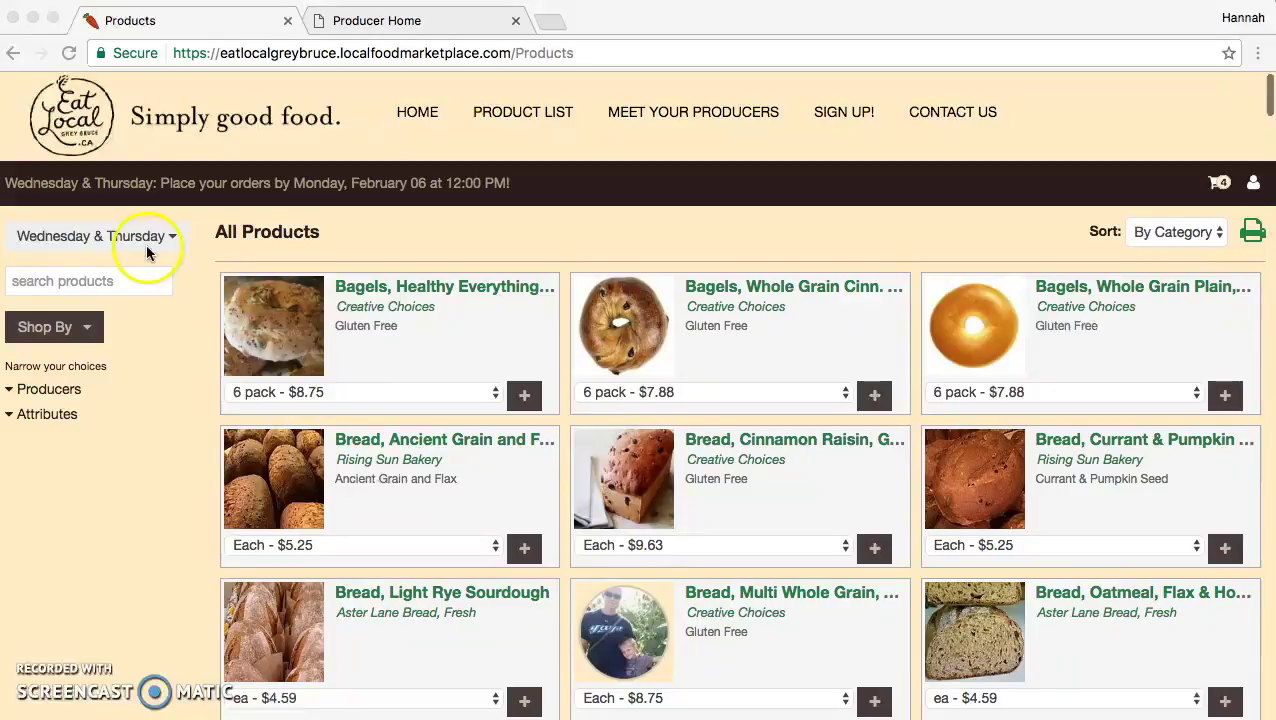
# - Switch the shop category to Dry Goods
pyautogui.click(80, 327)
pyautogui.click(86, 333)
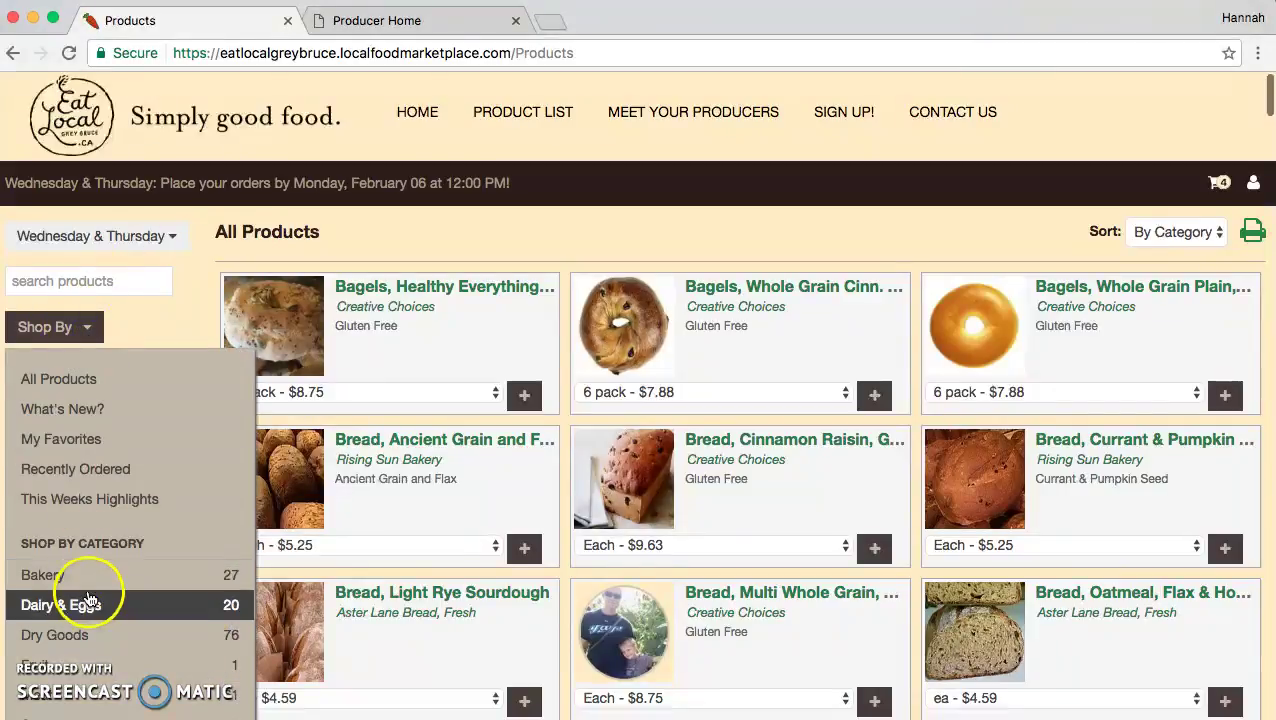
pyautogui.click(90, 634)
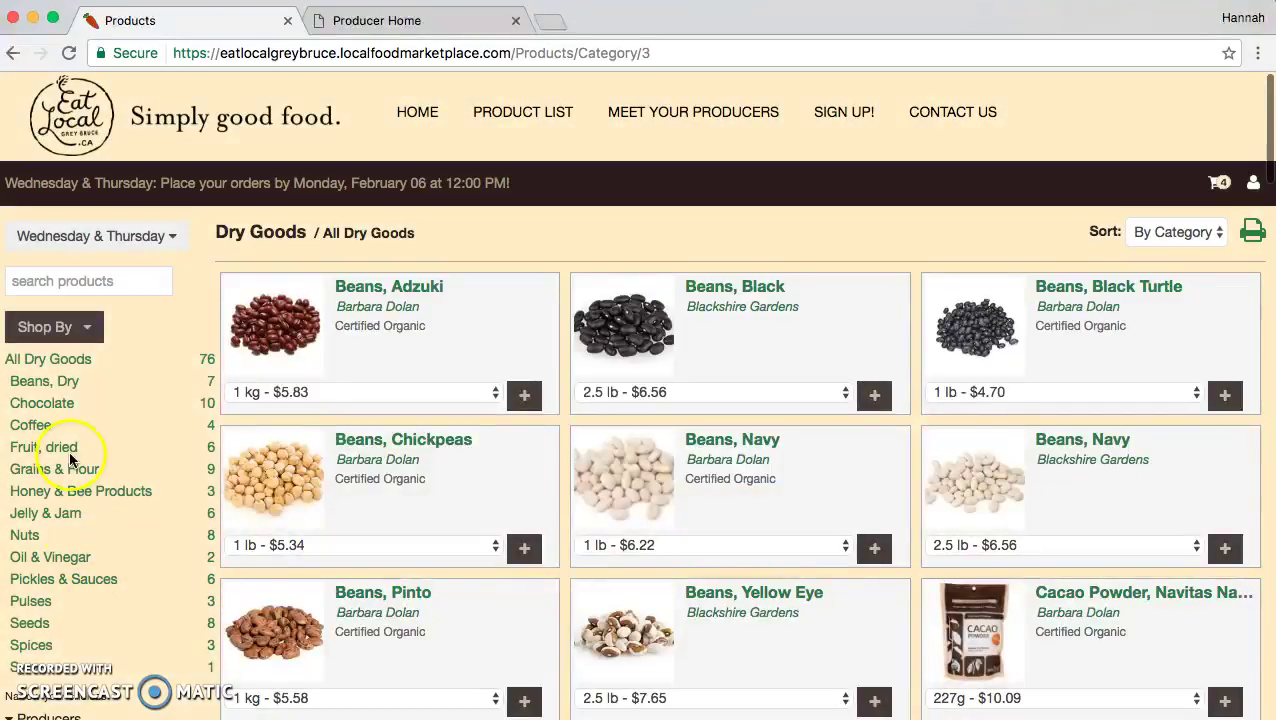
# - Filter Dry Goods to Blackshire Gardens, showing Black, Navy and Yellow Eye beans
pyautogui.scroll(-2, 65, 527)
pyautogui.scroll(-1, 65, 517)
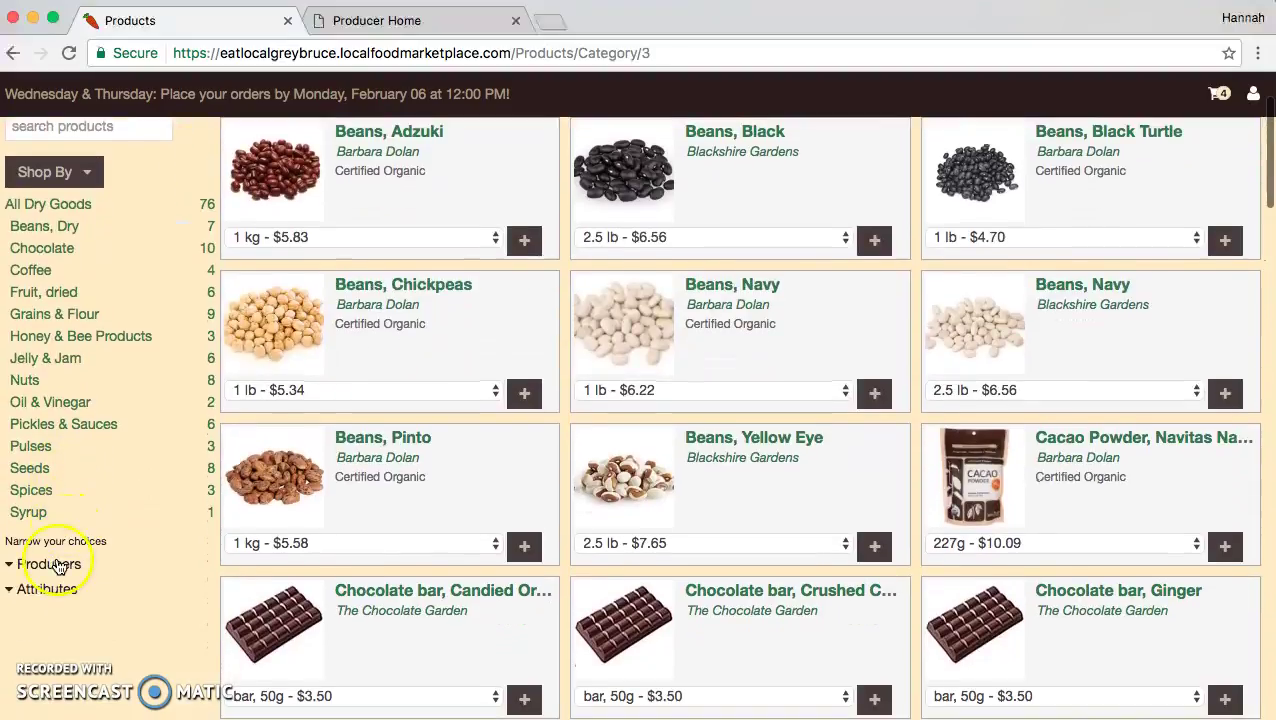
pyautogui.click(50, 564)
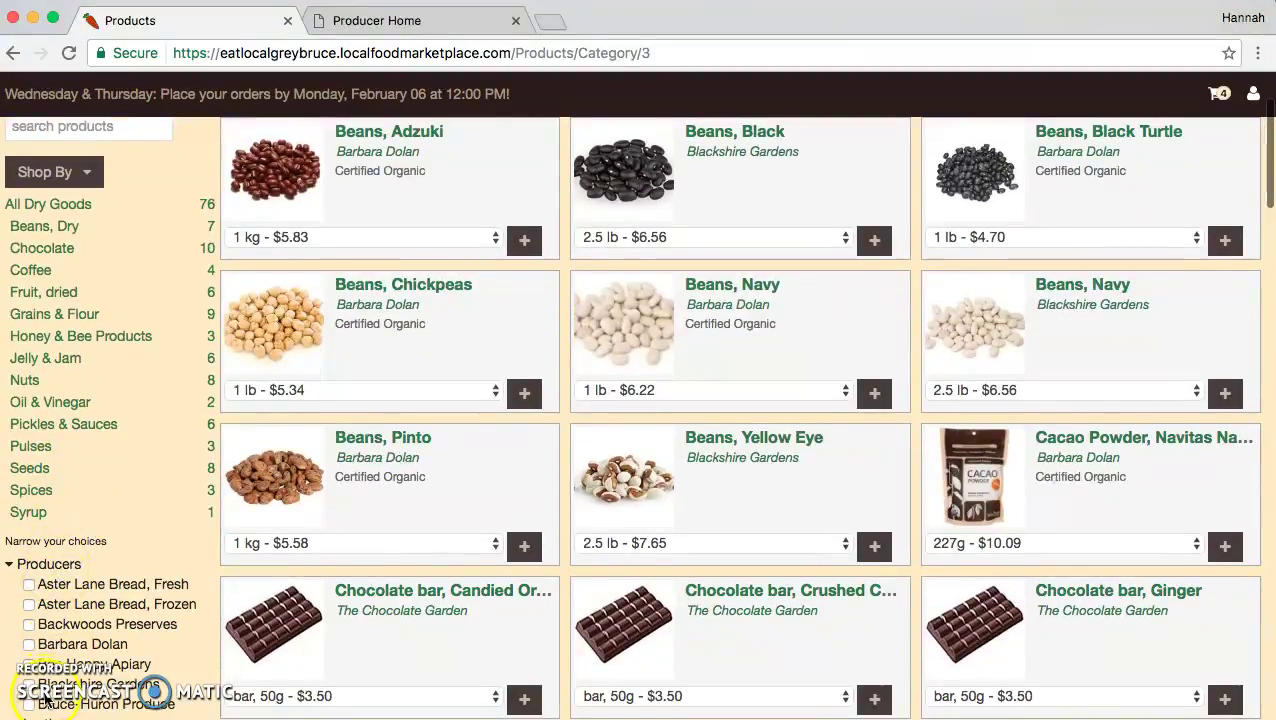
pyautogui.scroll(-1, 45, 680)
pyautogui.click(29, 639)
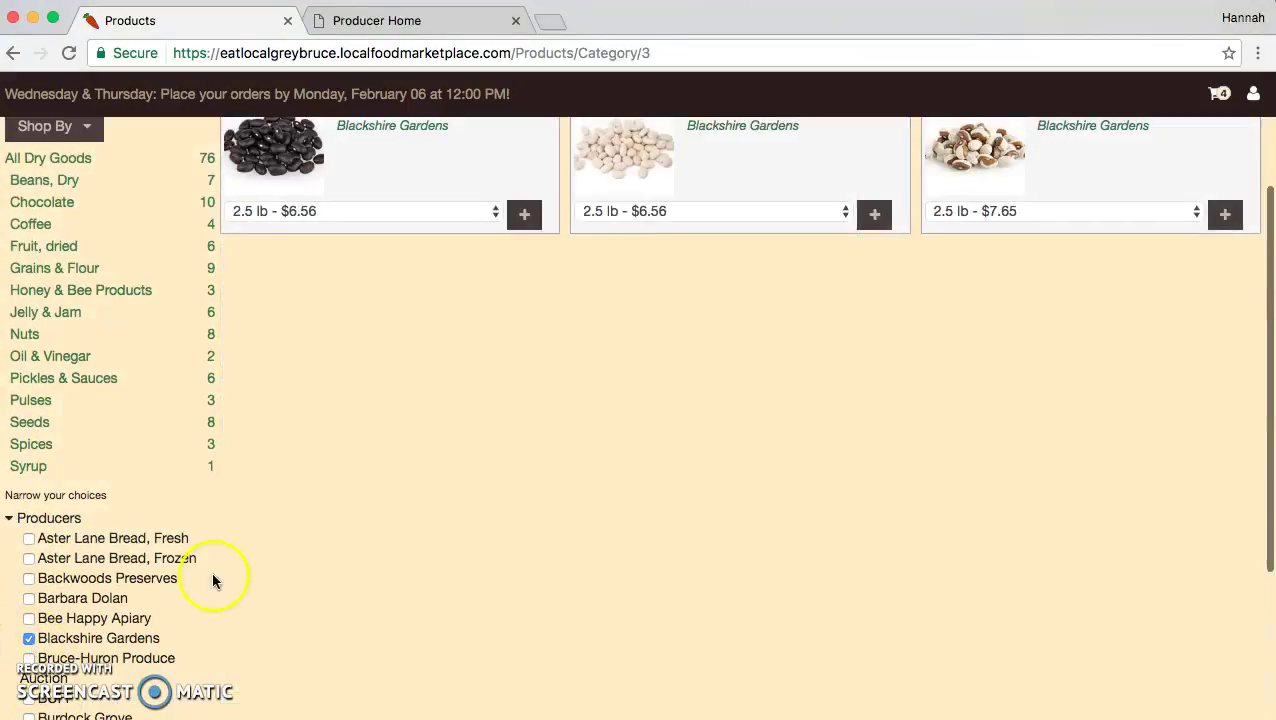
pyautogui.click(456, 421)
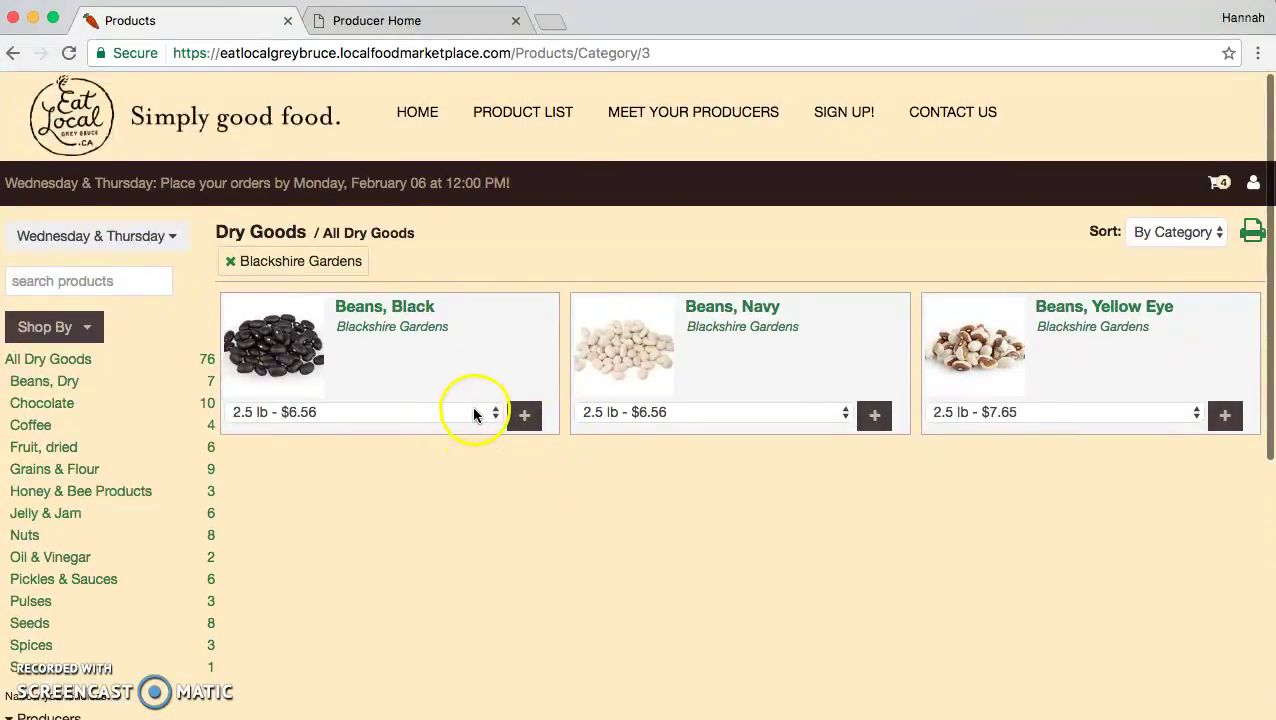
# - Add a 5 lb bag of Beans, Black ($13.13) to the cart, leaving Beans, Navy unchanged
pyautogui.click(474, 410)
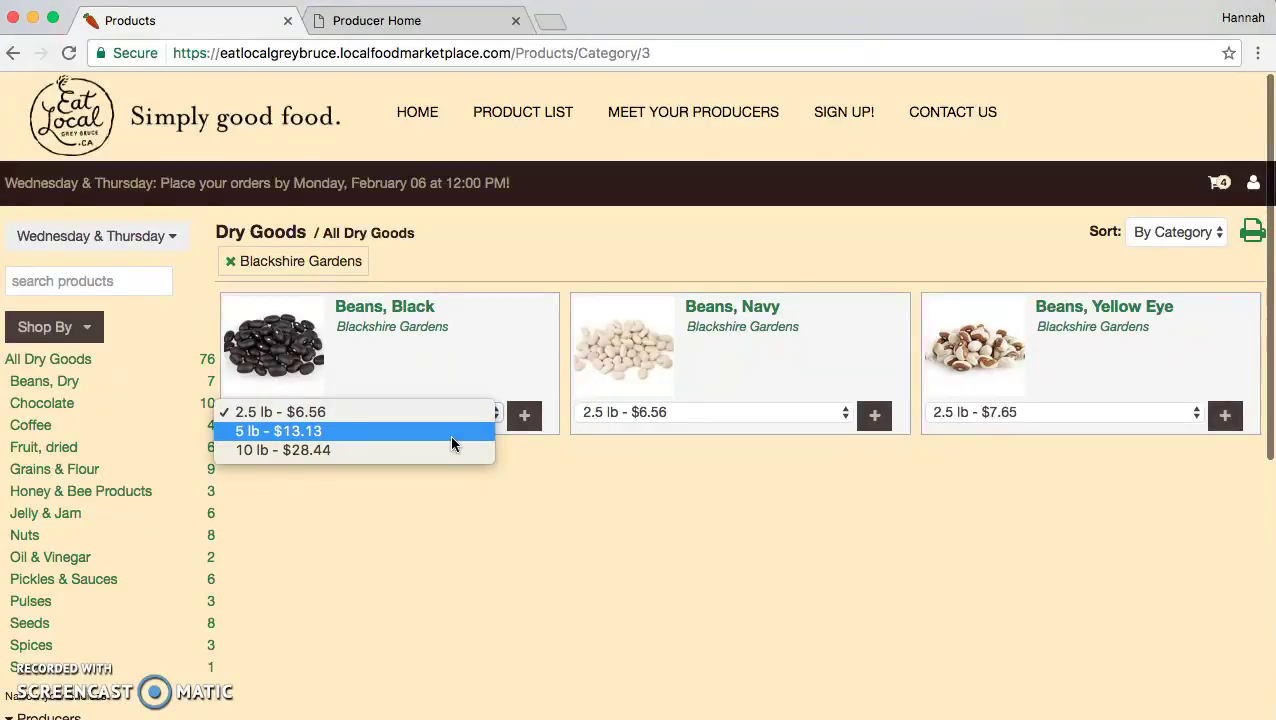
pyautogui.click(448, 438)
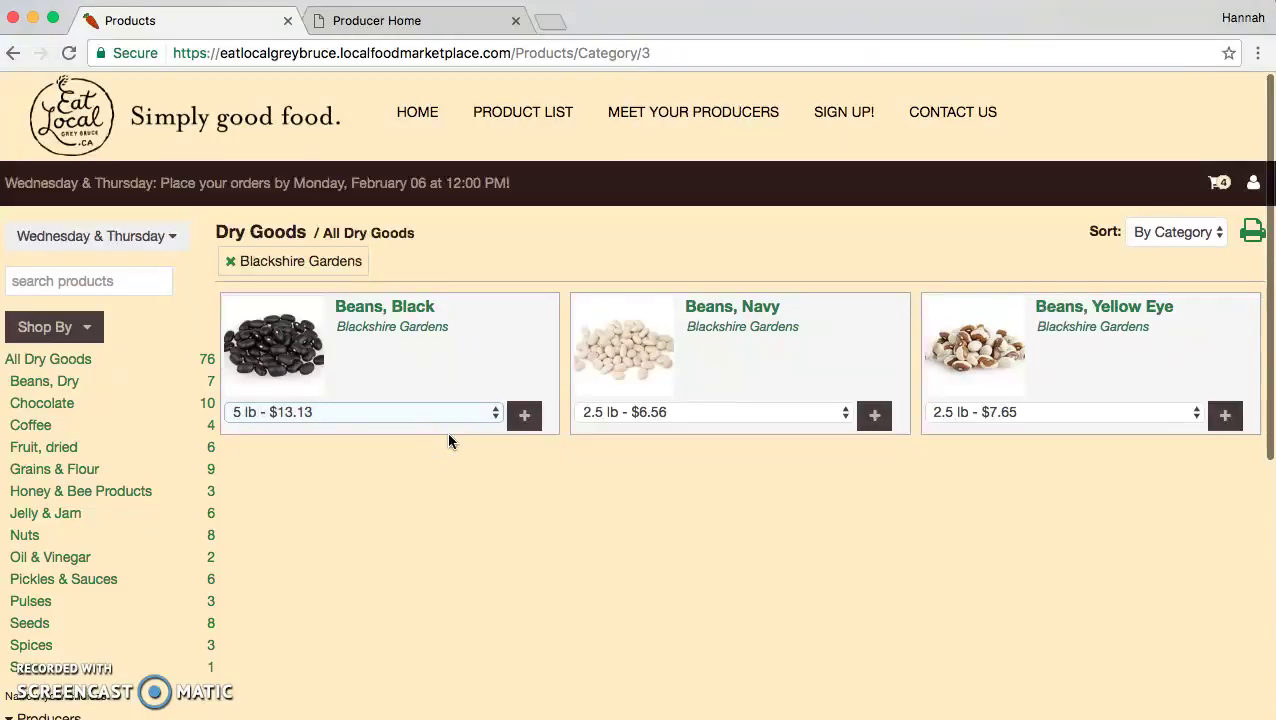
pyautogui.click(523, 420)
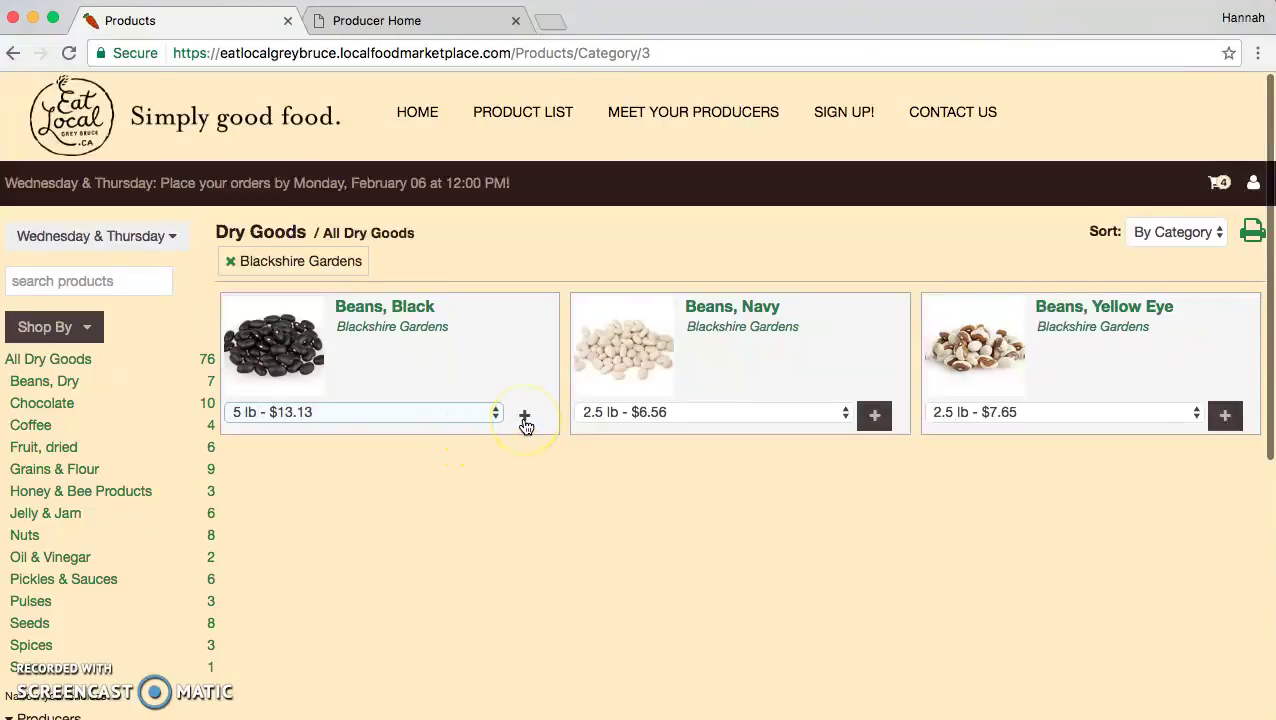
pyautogui.click(506, 521)
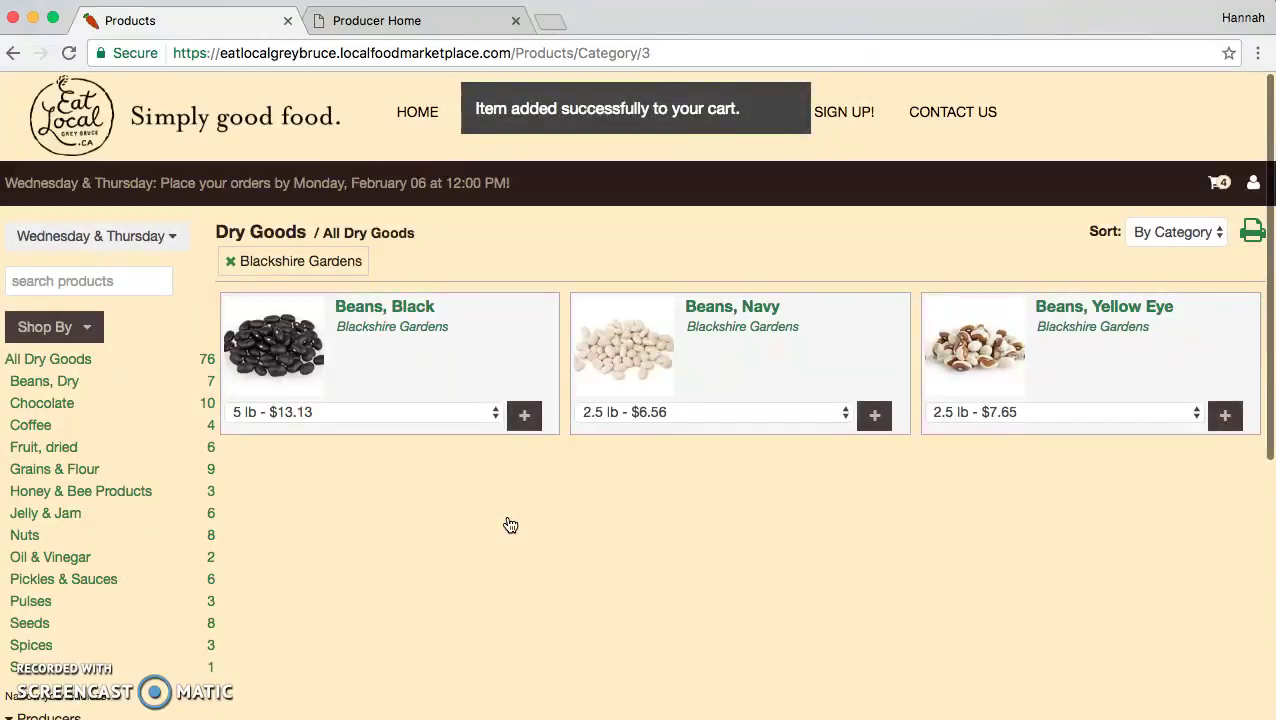
pyautogui.click(684, 415)
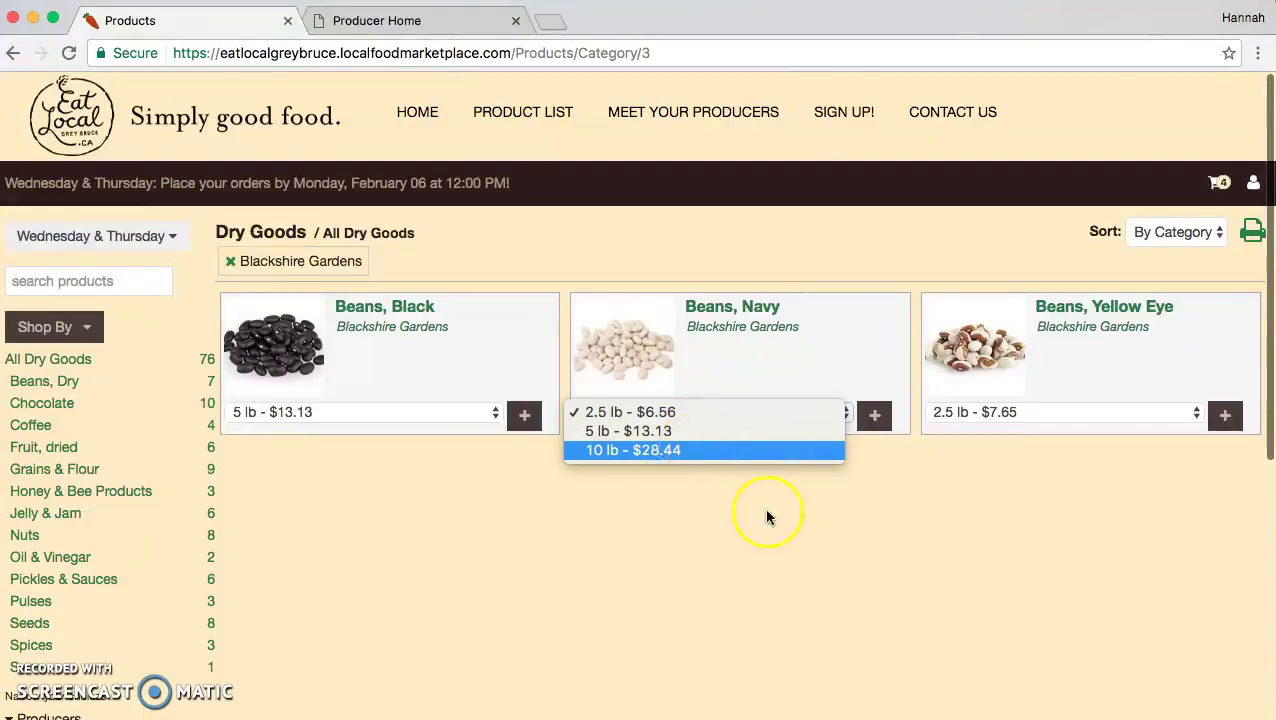
pyautogui.click(1018, 520)
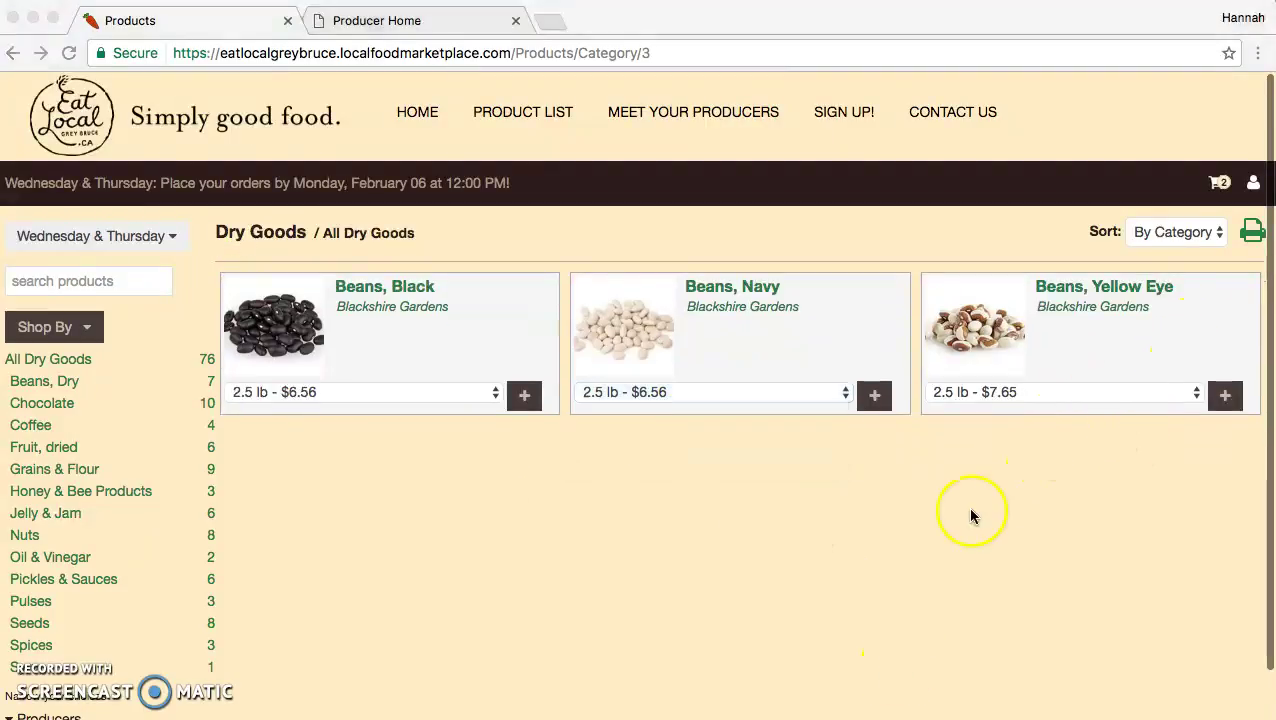
# - Open order #10024 for review: bagels, rye sourdough and black beans totalling $31.47
pyautogui.click(1220, 186)
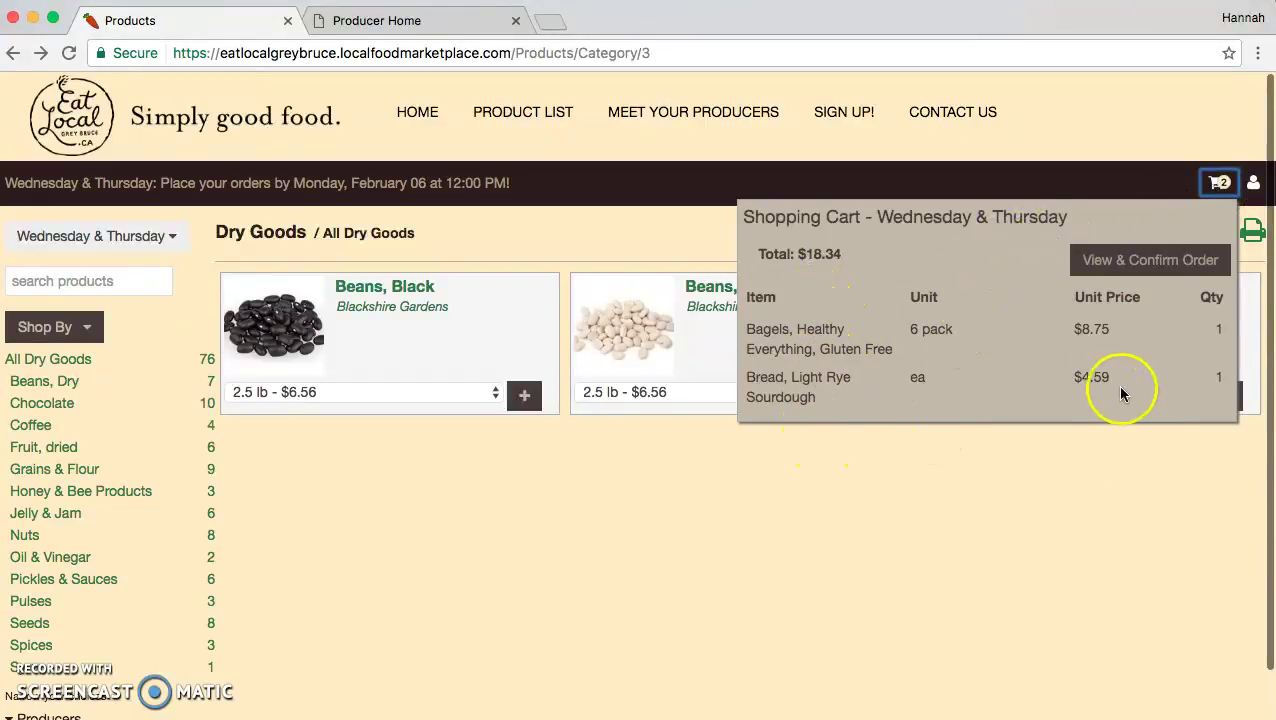
pyautogui.click(1140, 272)
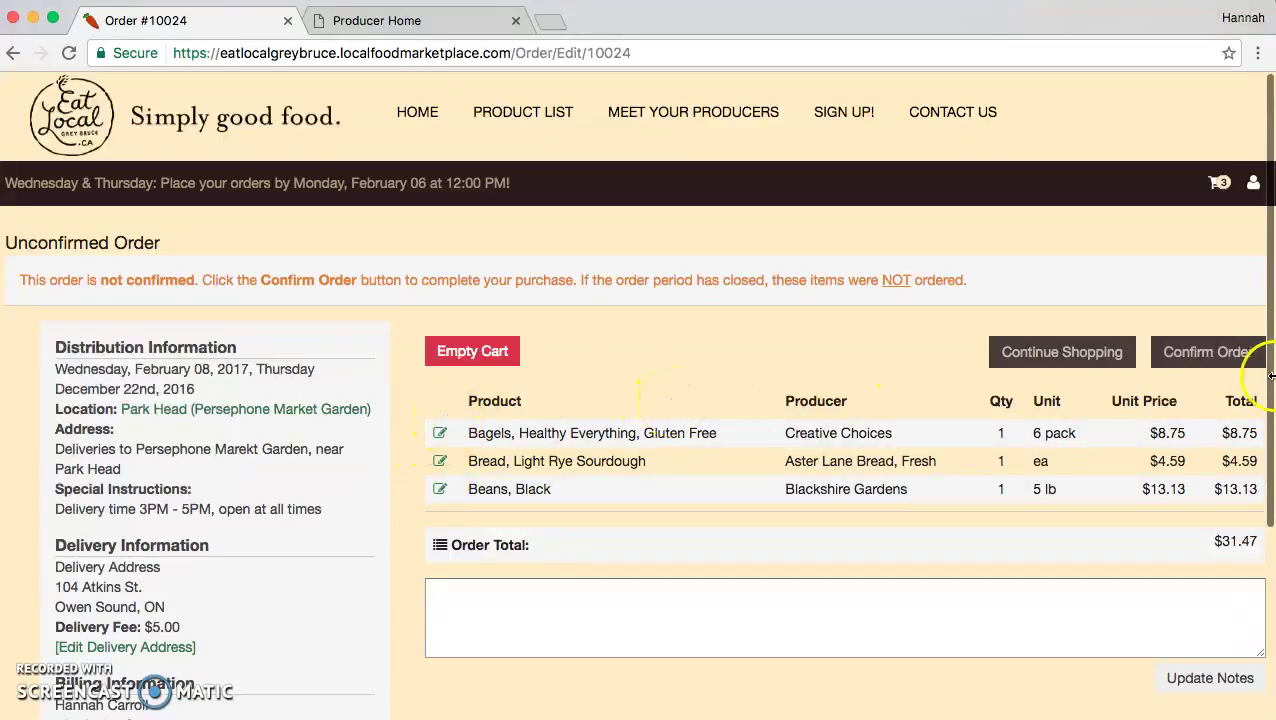
# - Confirm order #10024 for $31.47 and acknowledge the confirmation prompt
pyautogui.click(1224, 359)
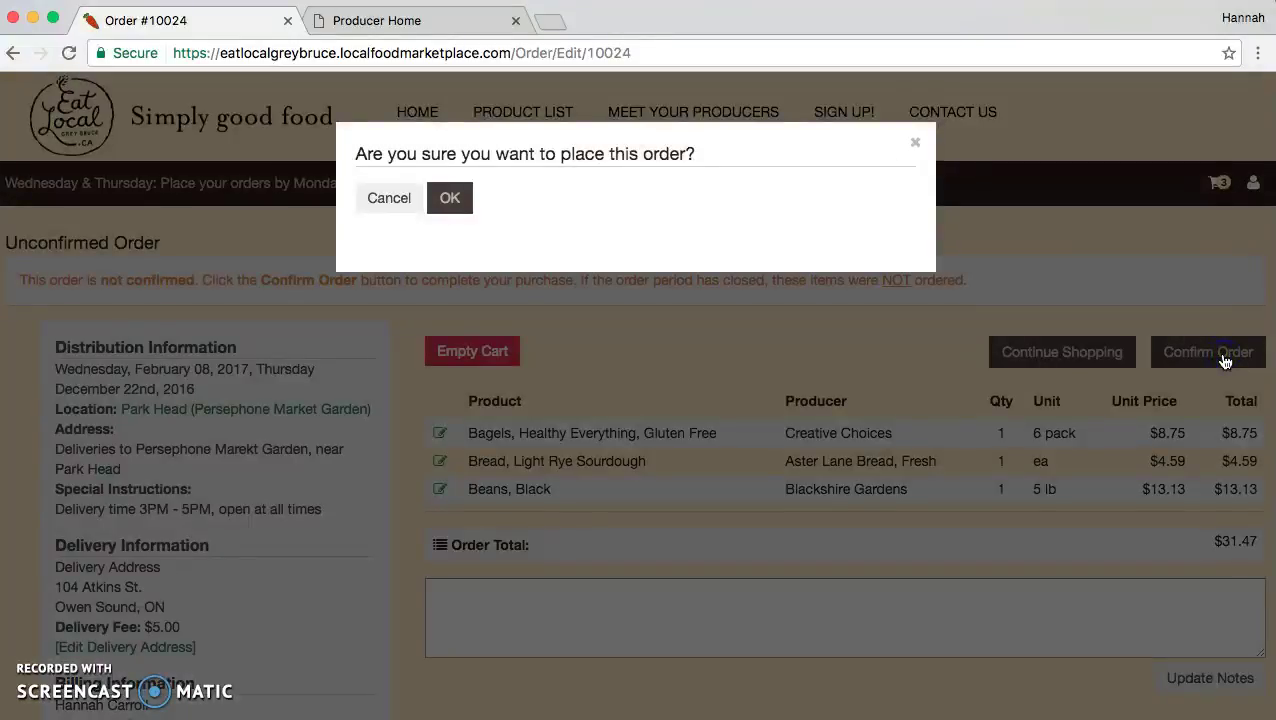
pyautogui.click(449, 199)
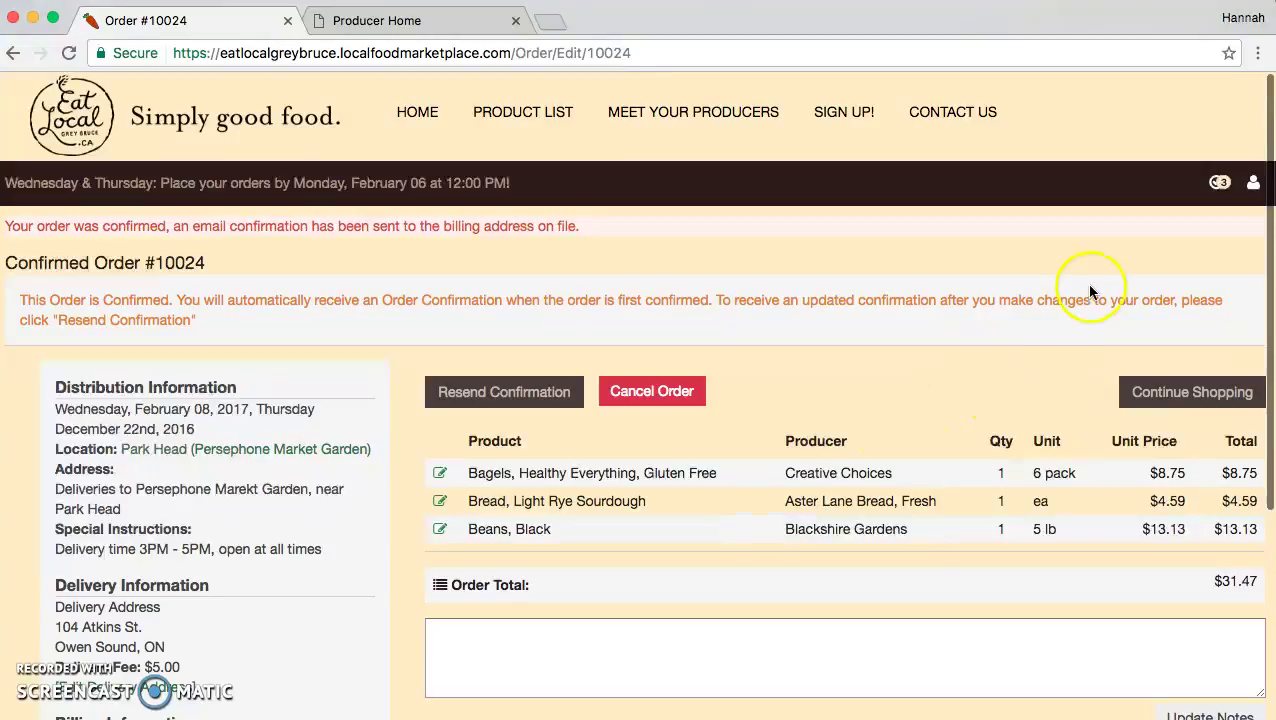
# - Go to the Account Information page from the user menu
pyautogui.click(1253, 183)
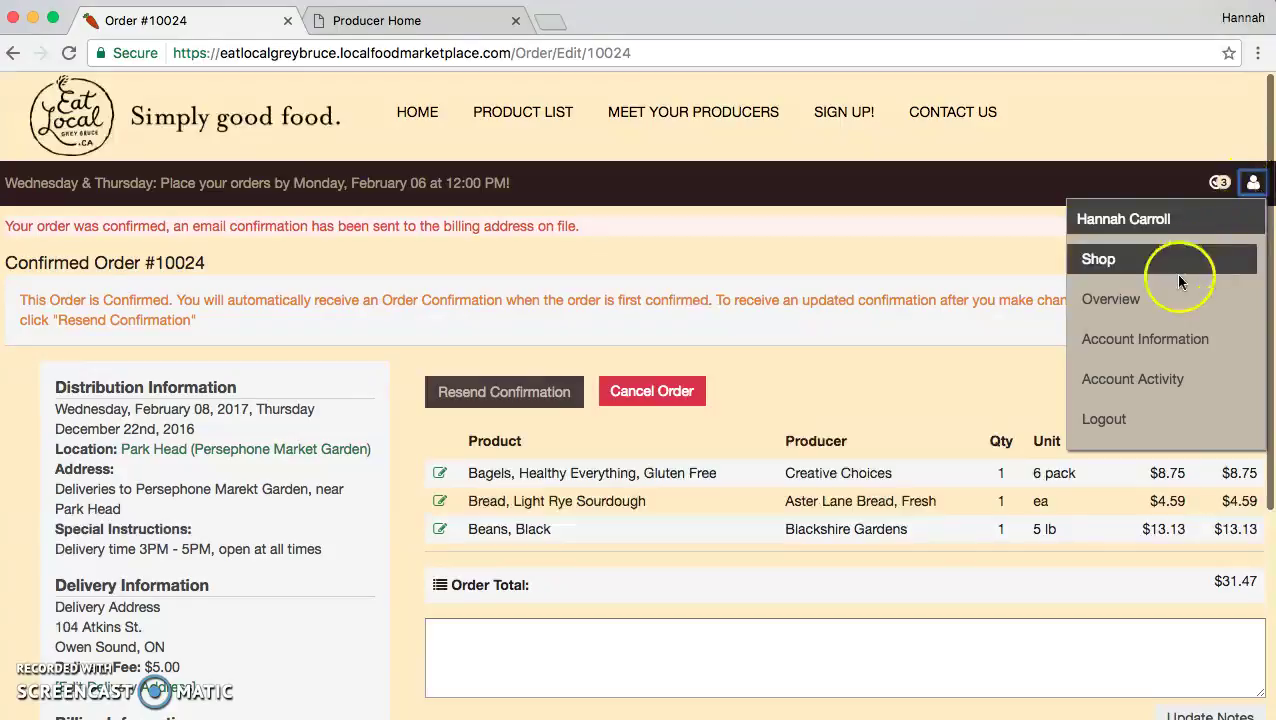
pyautogui.click(1152, 339)
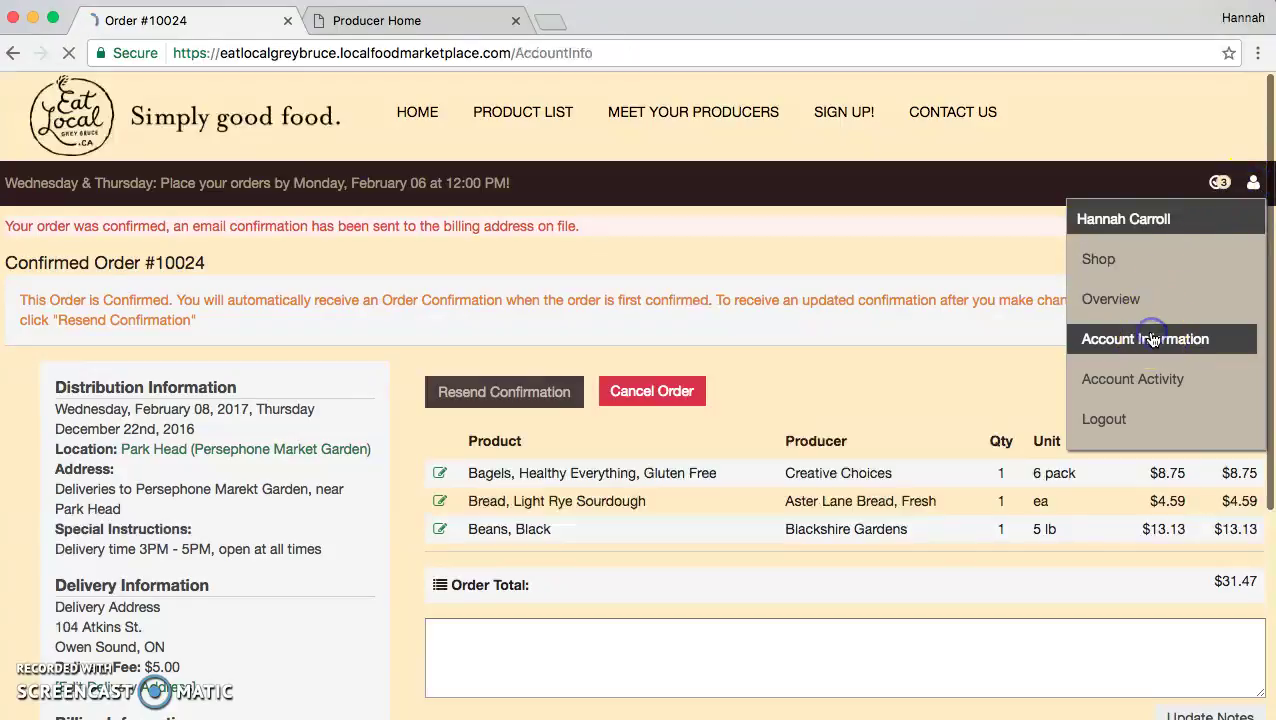